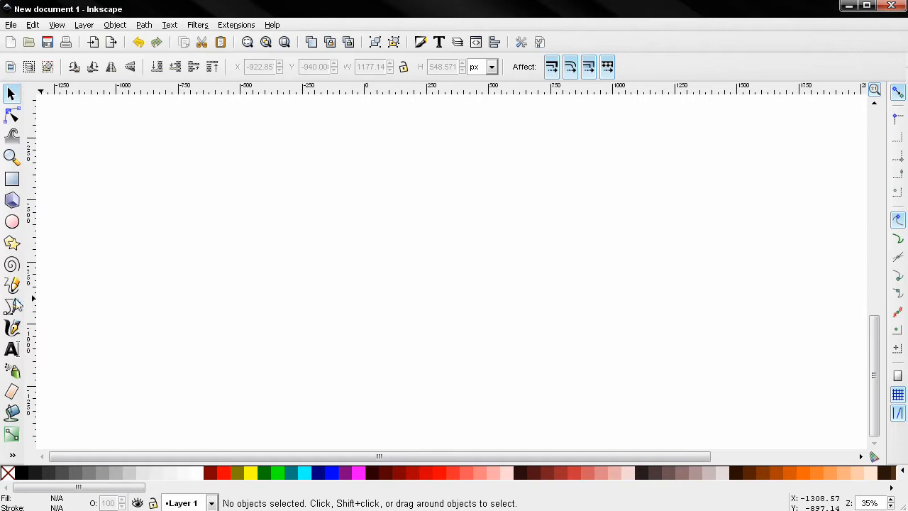
Draw a straight line about 1574 px long, rising to the right at about 7.6°, with the Bezier tool
click(12, 306)
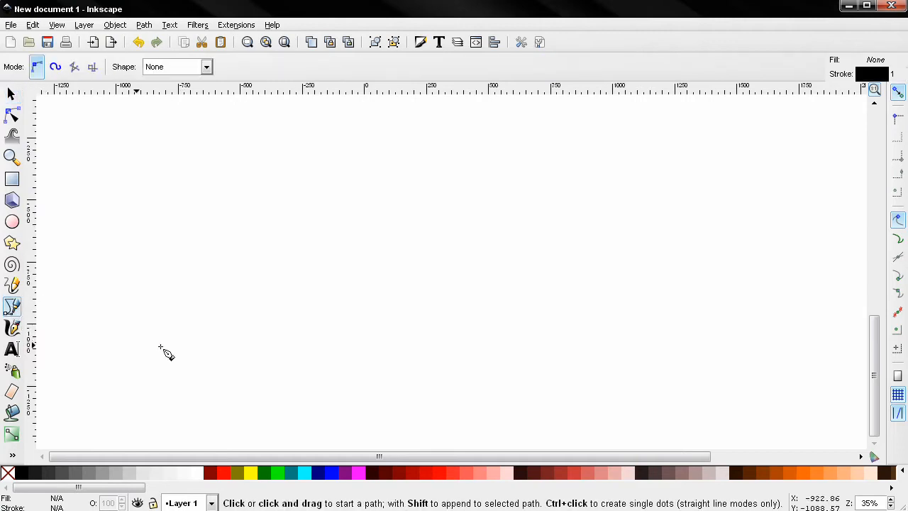
click(178, 330)
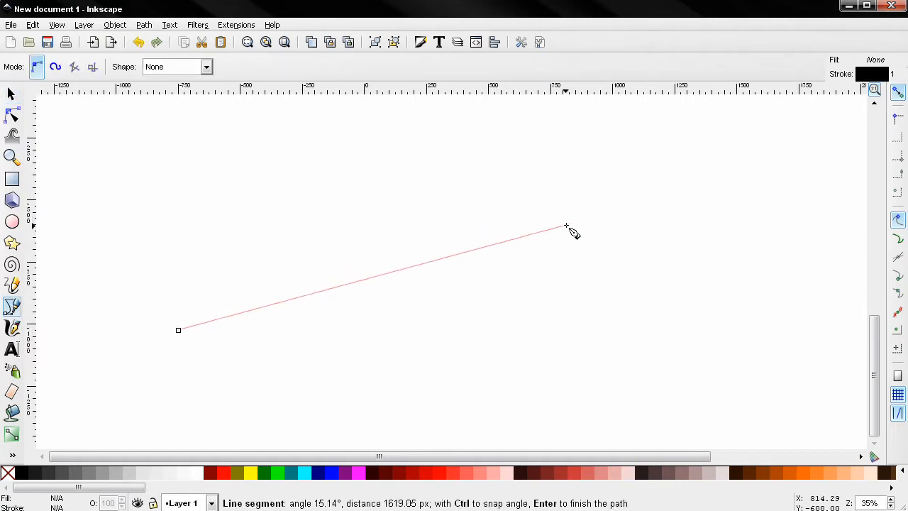
click(565, 278)
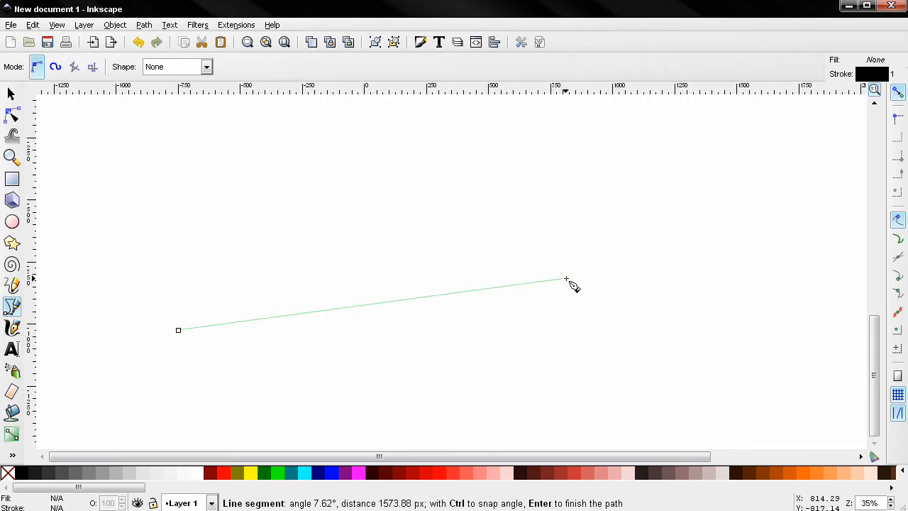
key(Return)
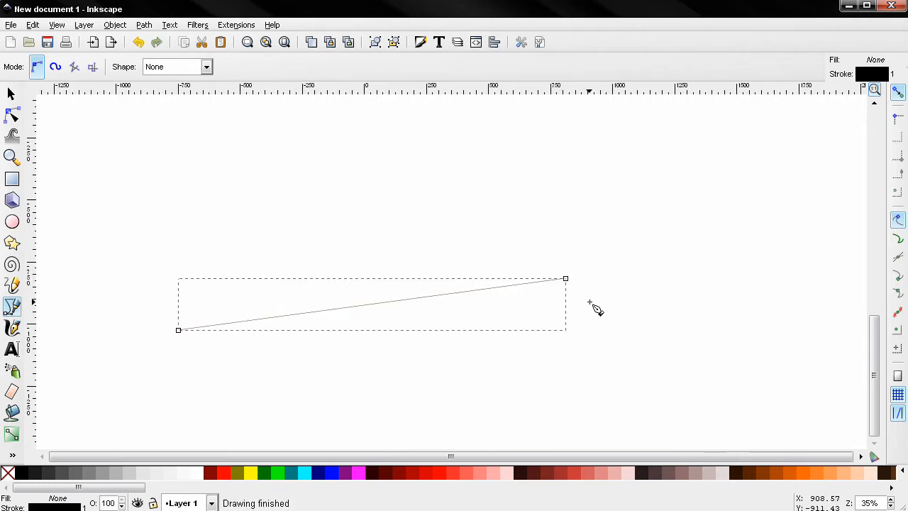
Add a node at the middle of the line and make it symmetric
click(11, 115)
drag(163, 243, 598, 396)
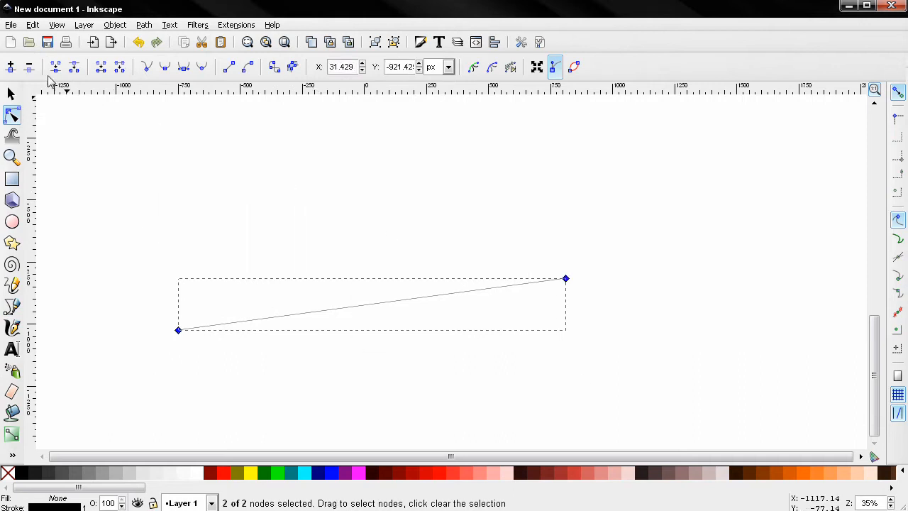
click(11, 66)
click(372, 304)
click(186, 69)
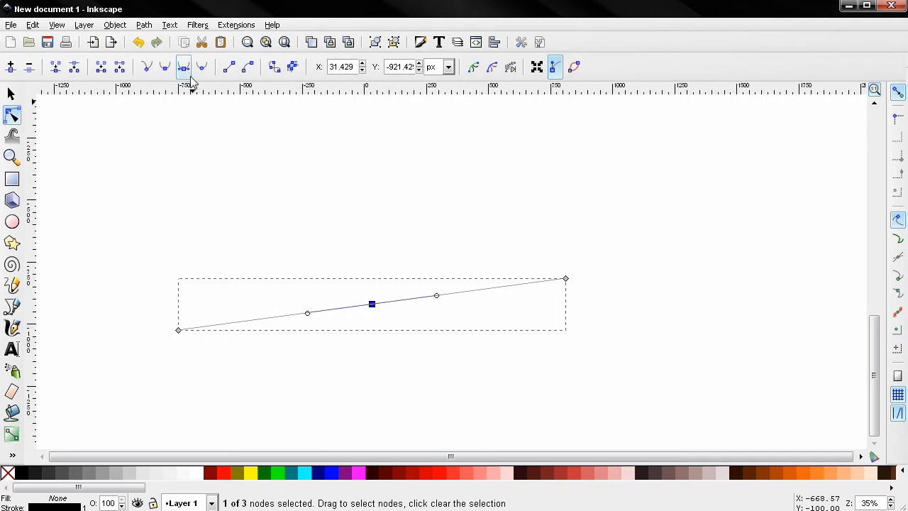
Bend the line into a shallow upward arc, placing the middle node at about X 120, Y -816 px and lengthening its handles
drag(374, 305, 379, 279)
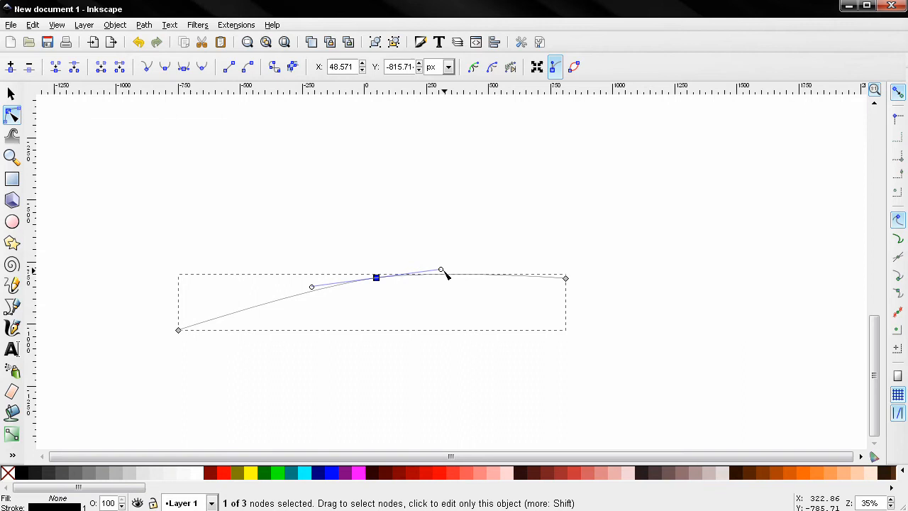
drag(442, 271, 479, 275)
mouse_move(376, 278)
mouse_down()
mouse_move(407, 282)
mouse_move(393, 279)
mouse_up()
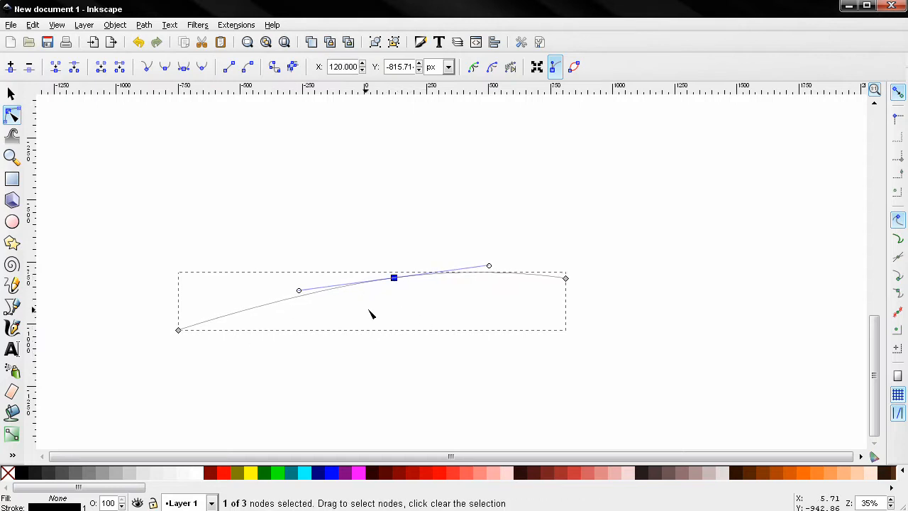
click(10, 93)
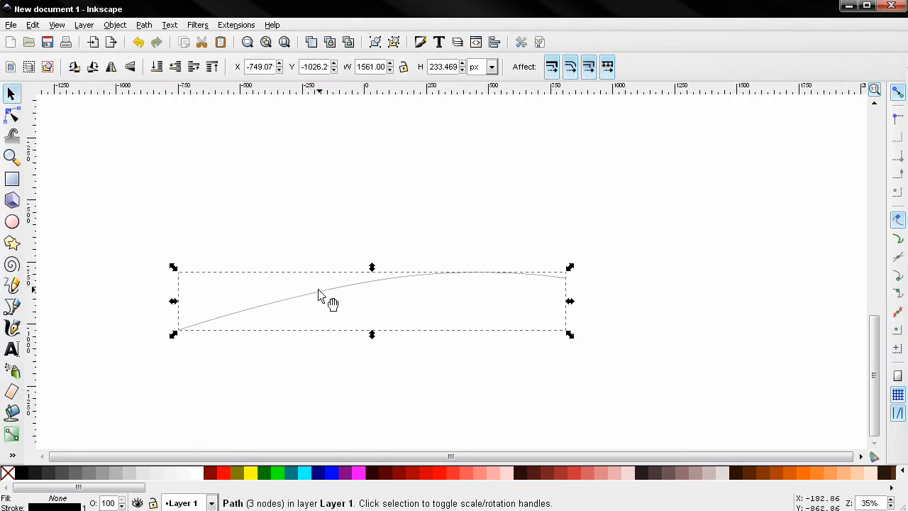
Add the text "SLIPPER HEROES" above the arc and scale it up to a font size of about 202 px
click(10, 349)
click(265, 203)
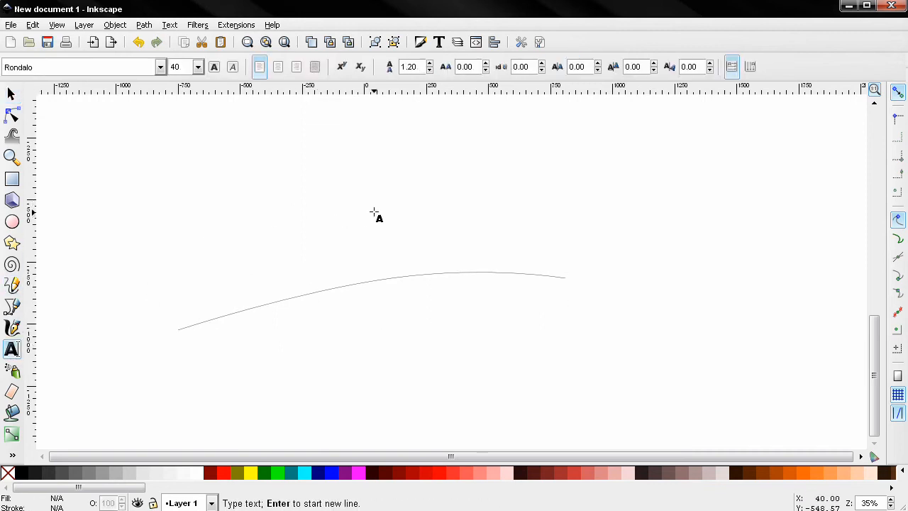
text(slipper)
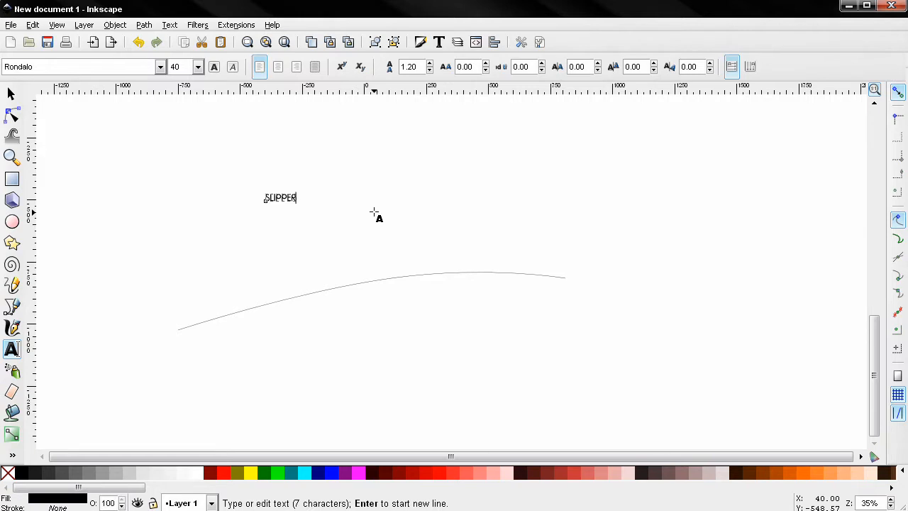
text( her)
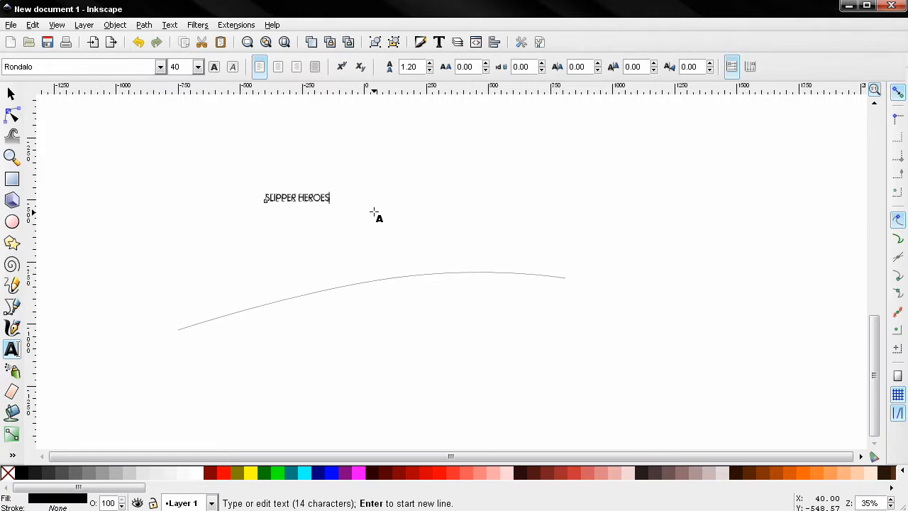
key(F1)
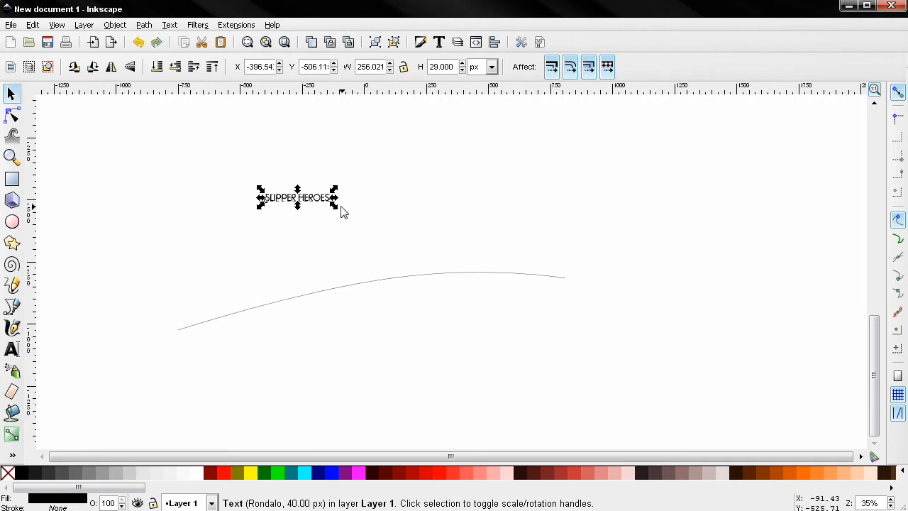
drag(338, 211, 597, 319)
Change the text's font to RowdyHeavy and scale it down to about 1545 px wide
key(t)
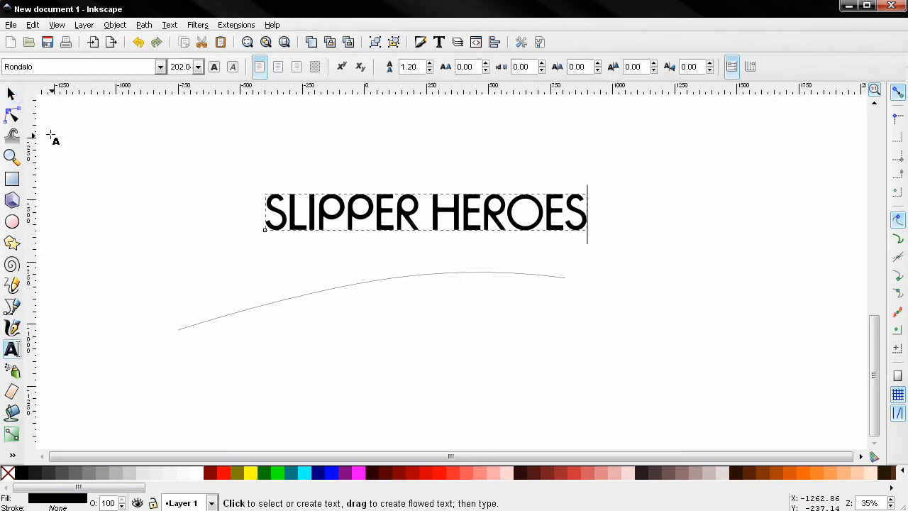
scroll(45, 66, up, 1)
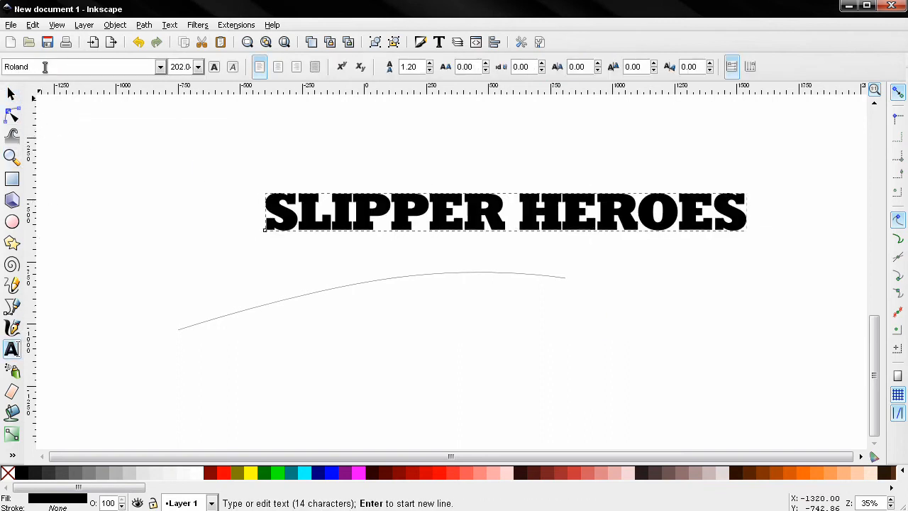
scroll(45, 66, down, 2)
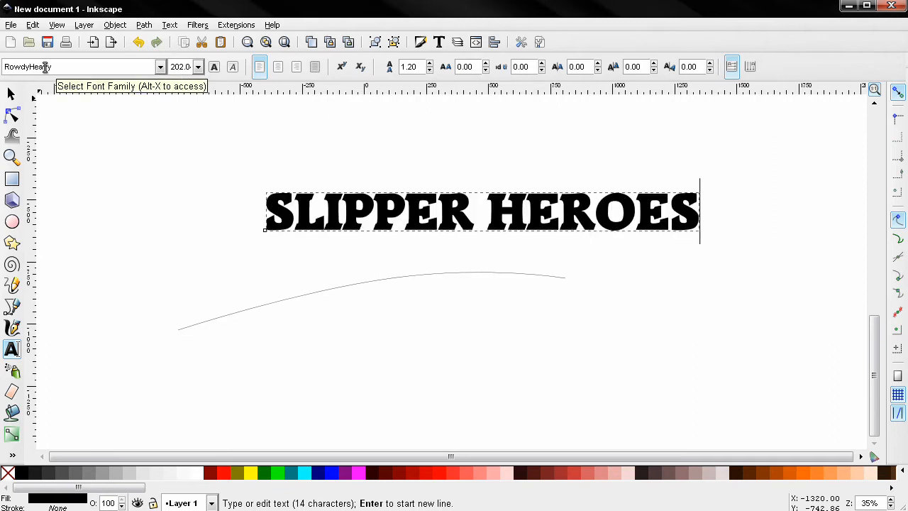
click(10, 94)
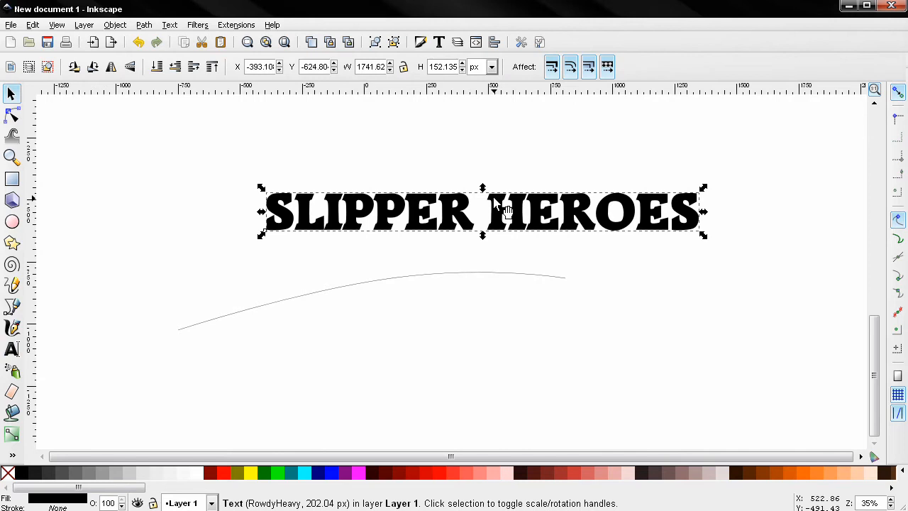
drag(704, 236, 703, 240)
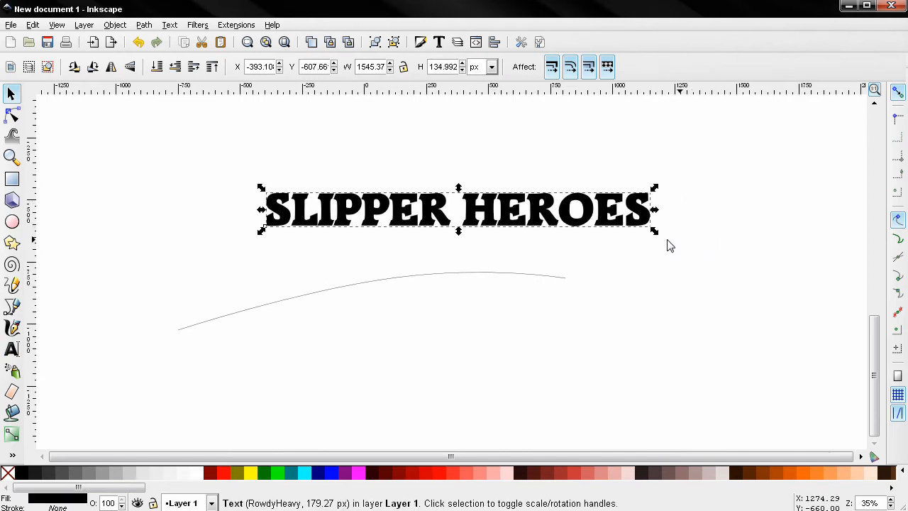
Put the "SLIPPER HEROES" text on the curved path
shift+click(368, 287)
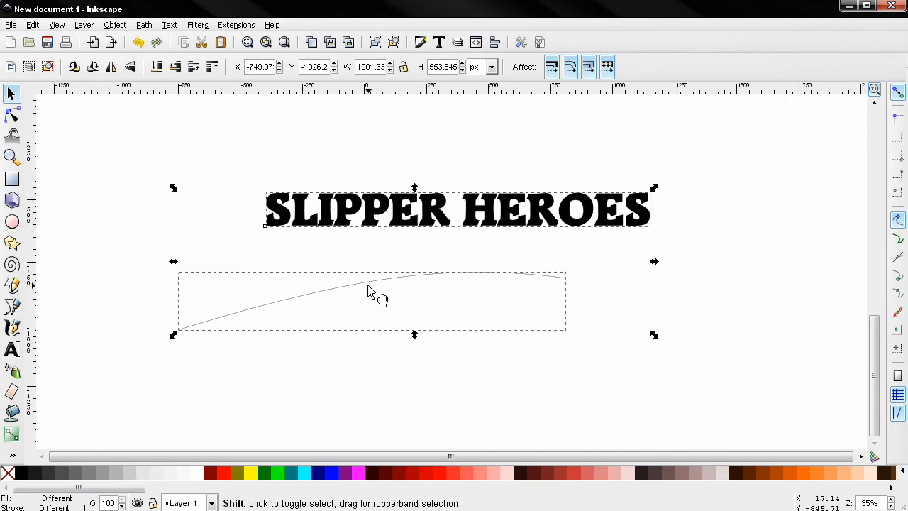
click(170, 25)
click(186, 91)
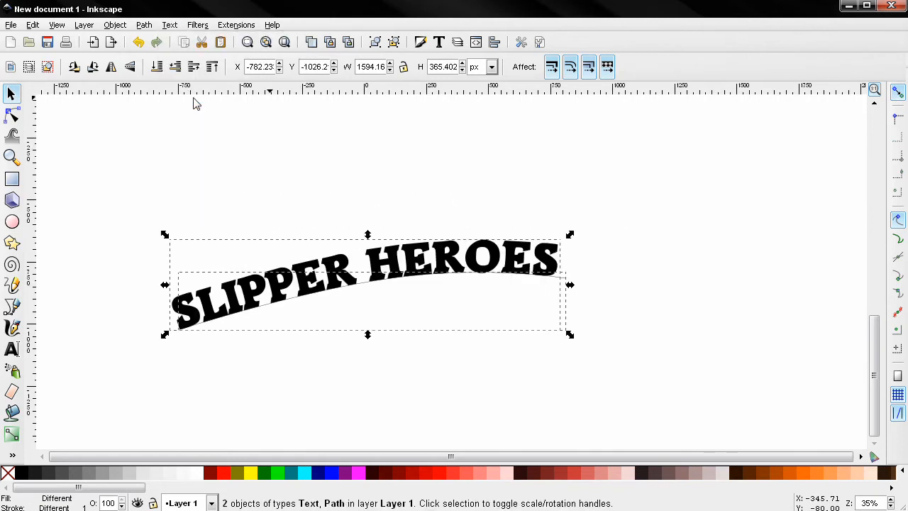
click(253, 177)
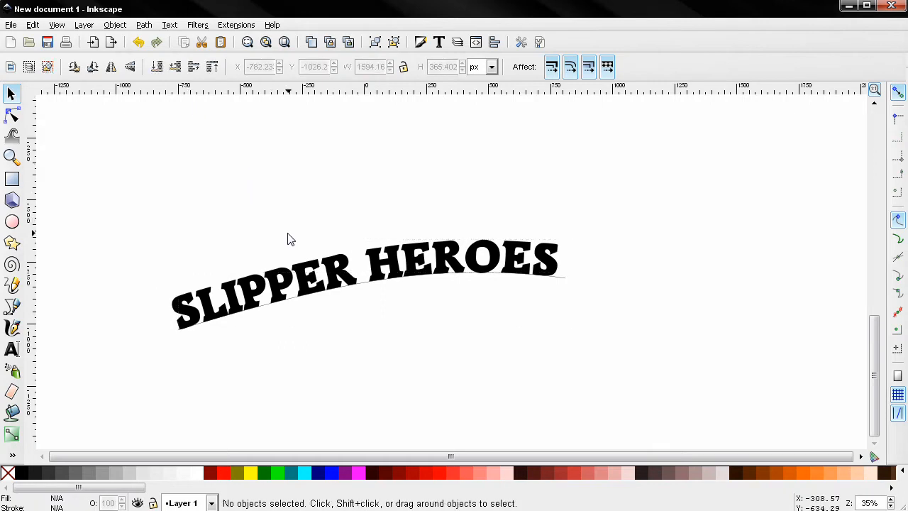
Remove the stroke paint from the curved guide path under the text
click(572, 288)
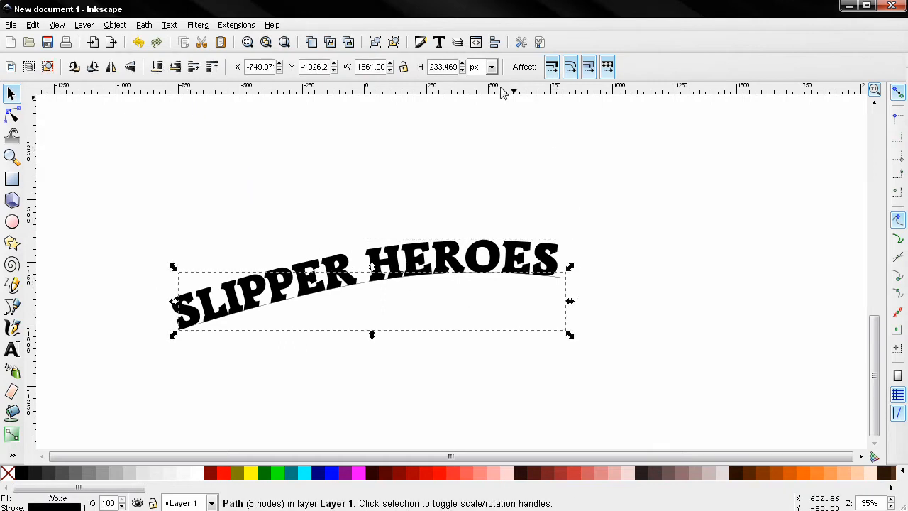
click(419, 42)
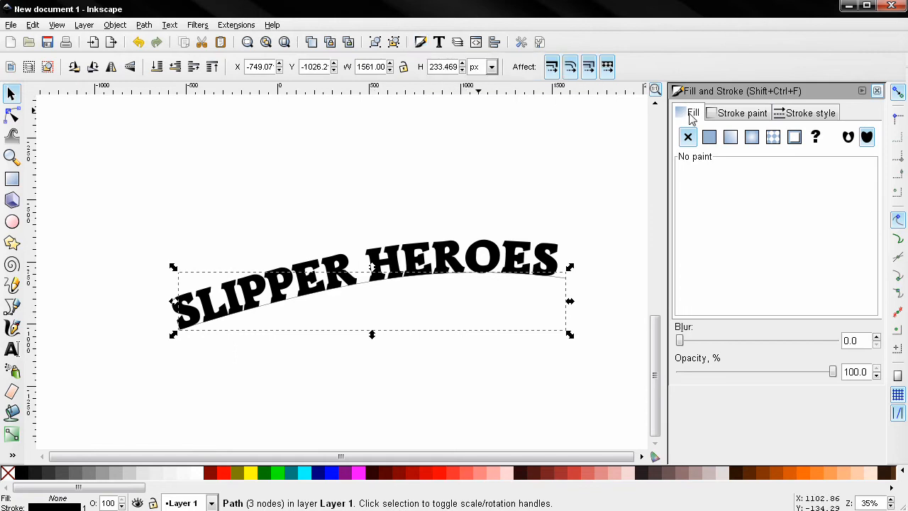
click(722, 117)
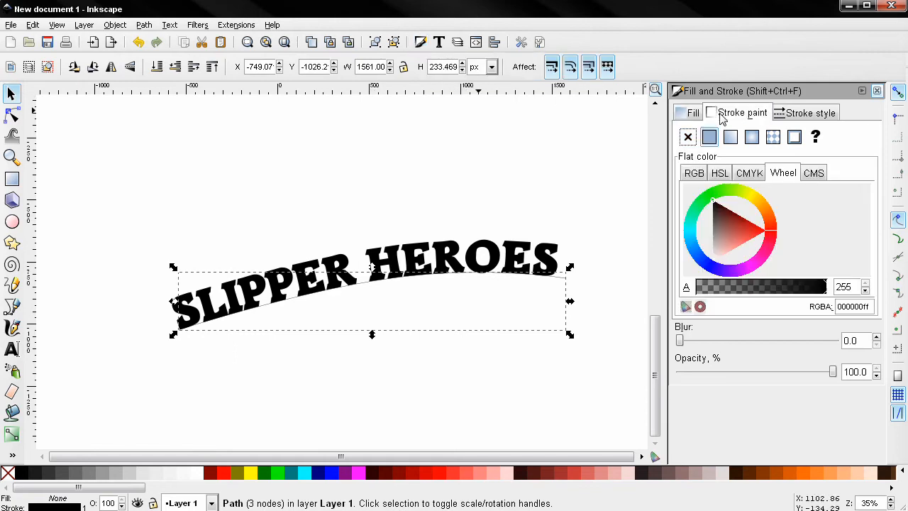
click(688, 138)
click(540, 156)
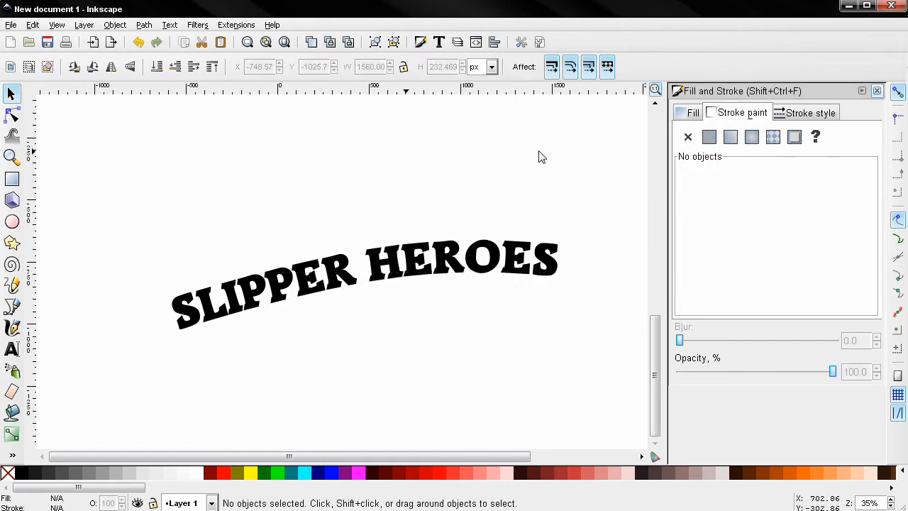
Convert the curved text to paths and merge the ungrouped letters into one path with Union
click(299, 291)
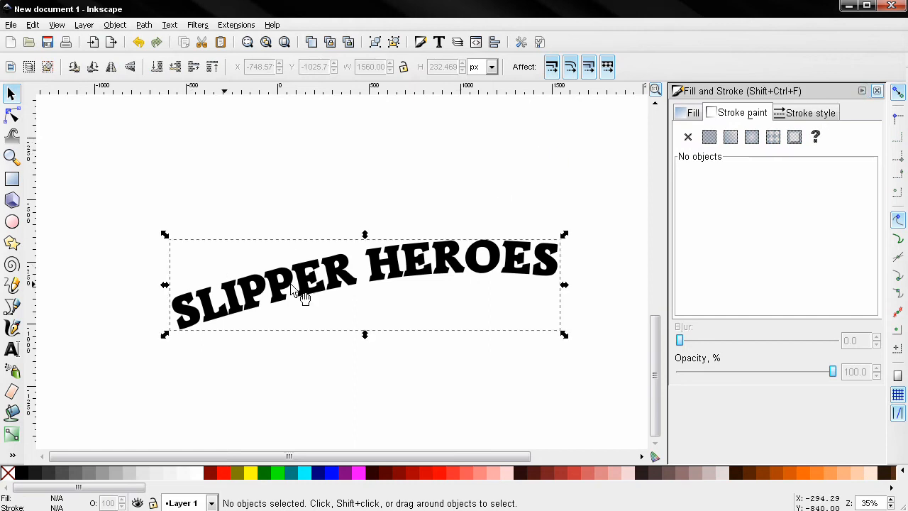
click(144, 25)
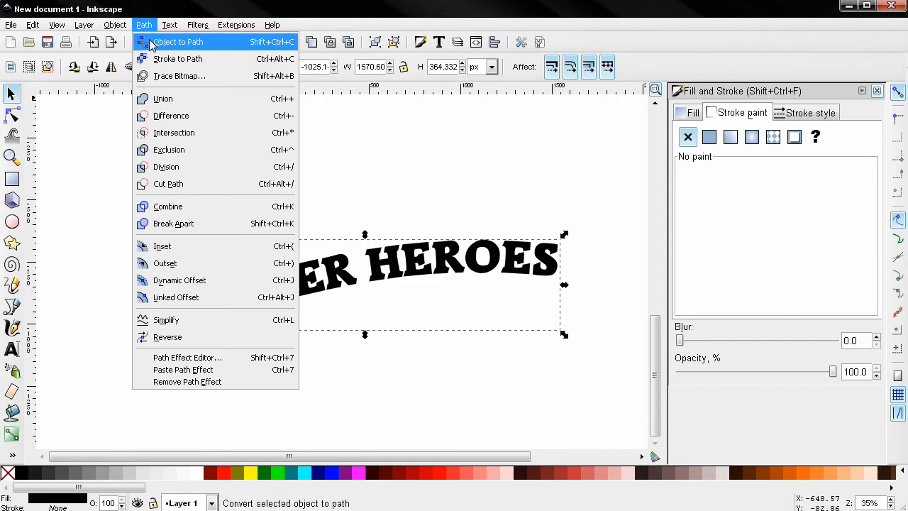
click(151, 44)
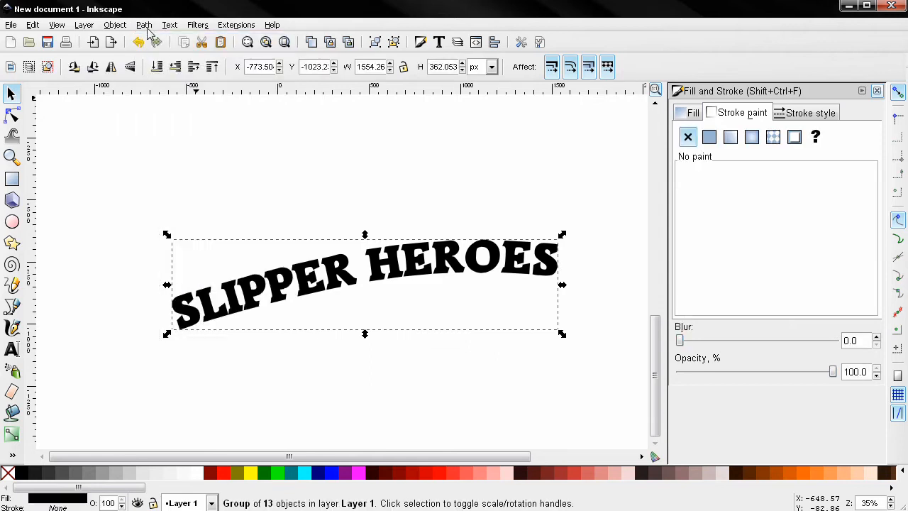
click(145, 27)
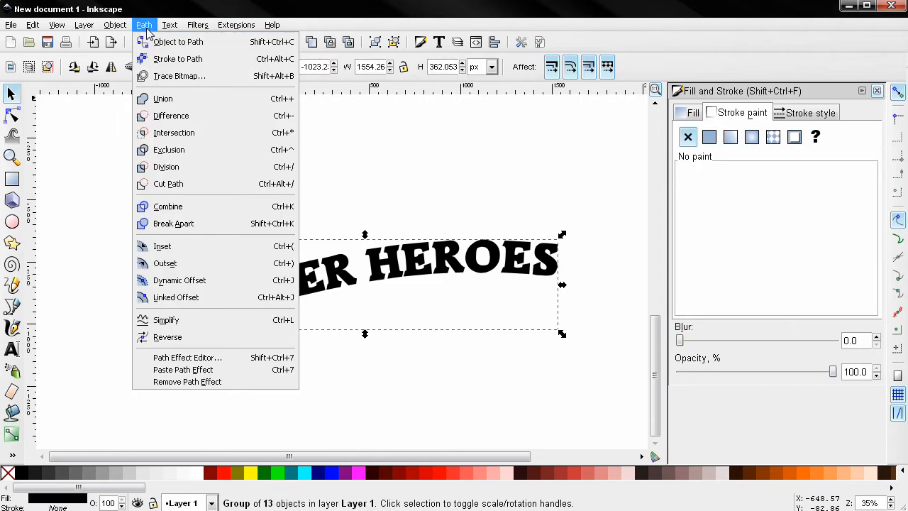
click(161, 226)
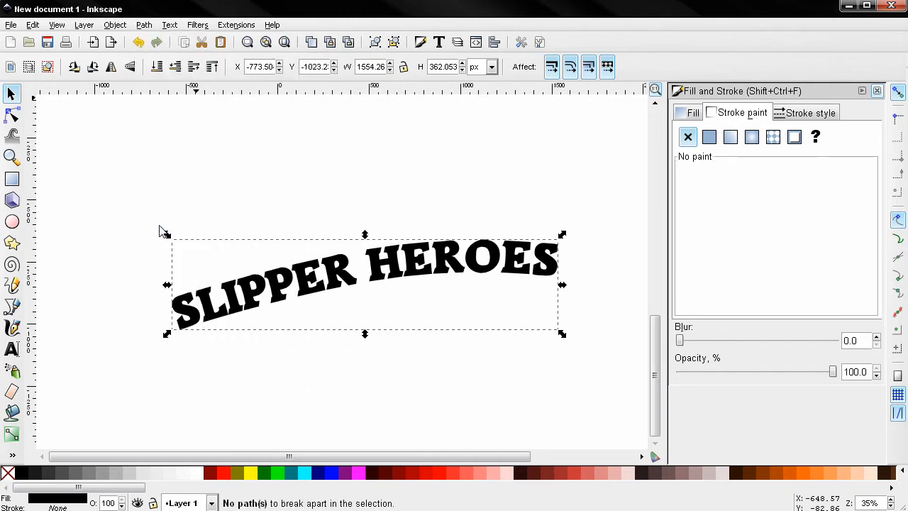
click(395, 43)
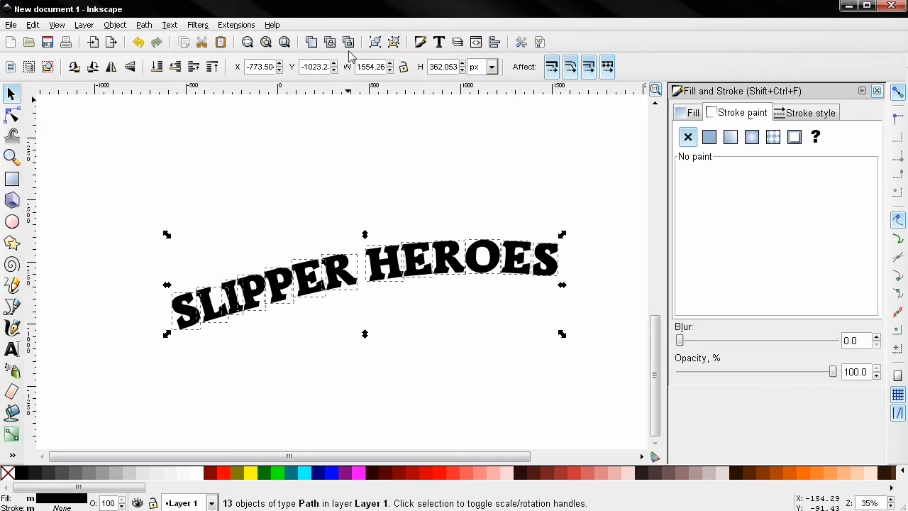
click(144, 28)
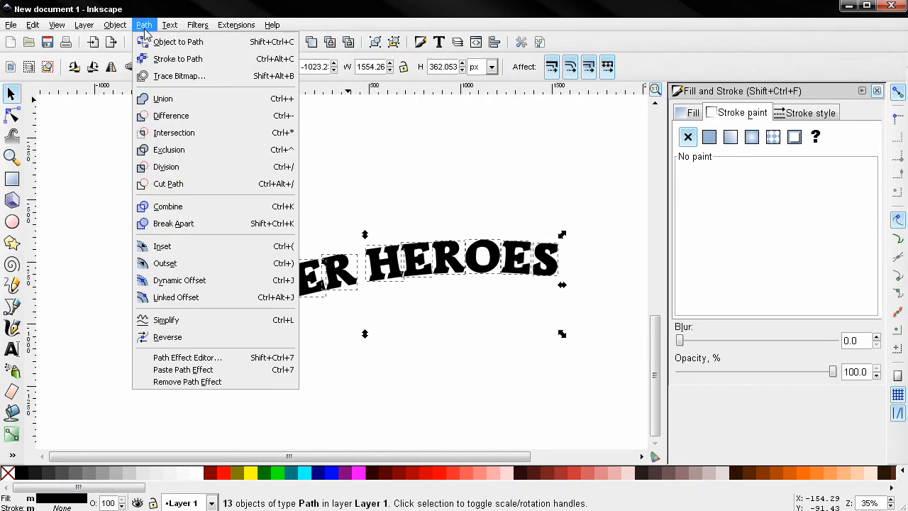
click(163, 99)
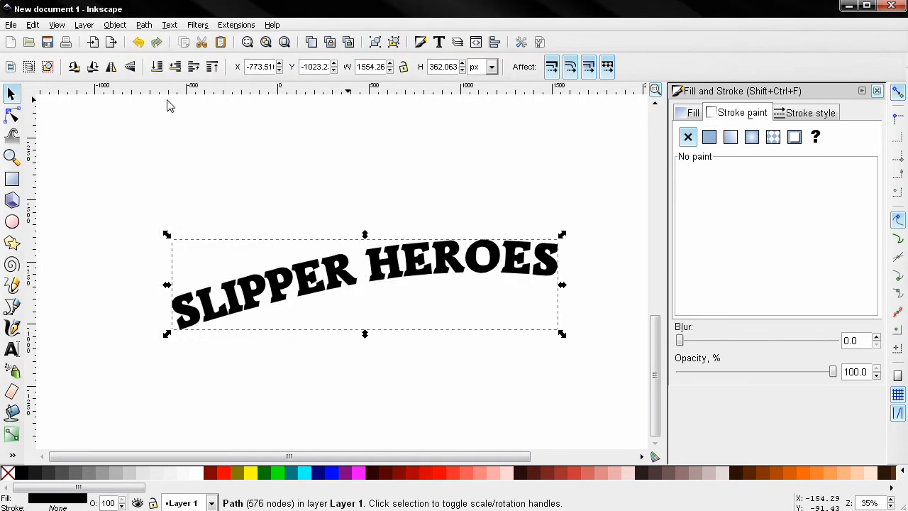
Duplicate the merged lettering and fill the copy with blue
key(ctrl+d)
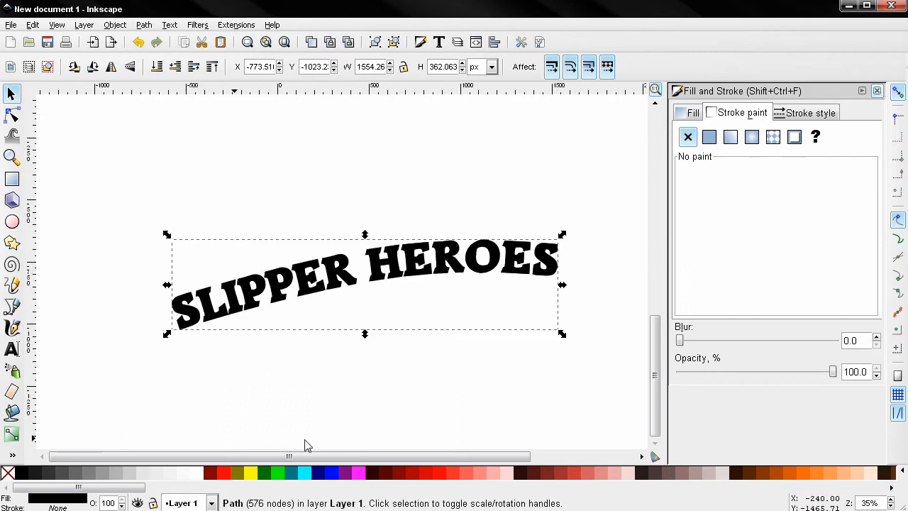
click(329, 475)
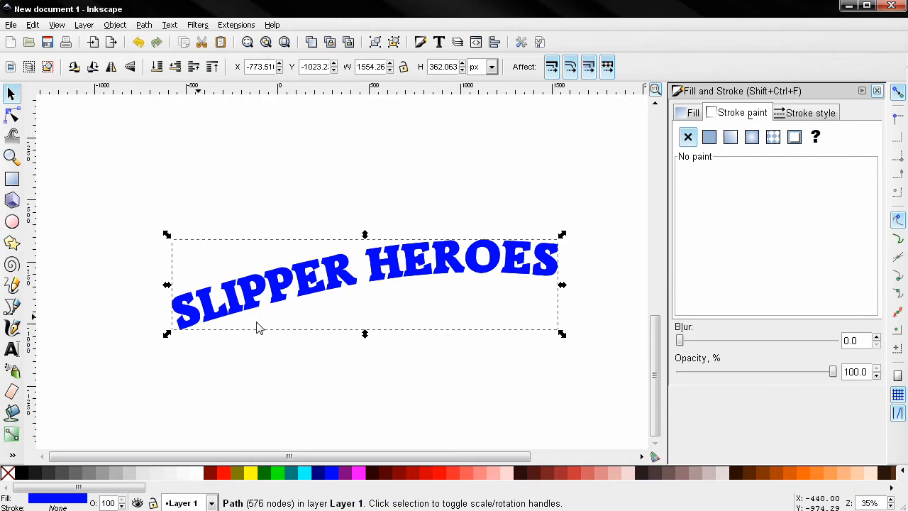
Offset the blue lettering about 26 px right and 14 px down from the black lettering
mouse_move(259, 308)
mouse_down()
mouse_move(264, 317)
mouse_move(258, 301)
mouse_up()
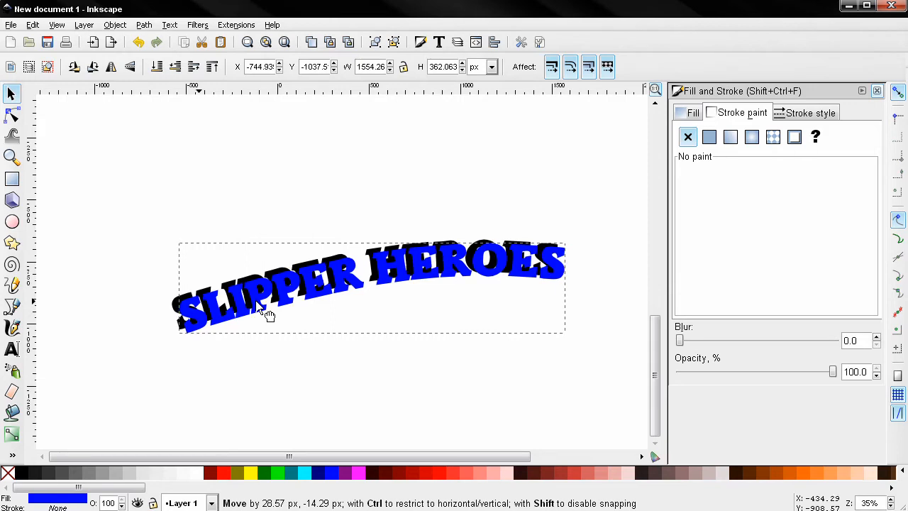
drag(267, 315, 263, 314)
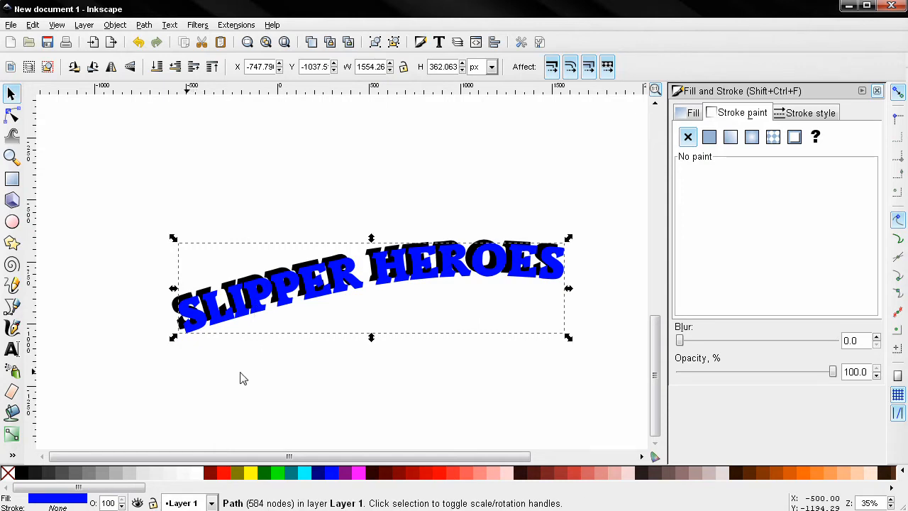
click(139, 317)
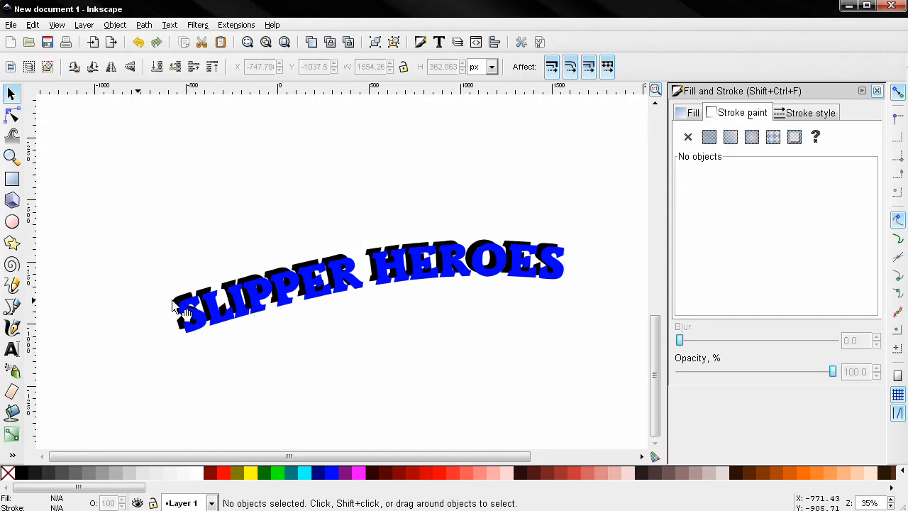
Interpolate between the black and blue lettering with exponent 0.0, 40 steps, method 1 and duplicated endpaths
click(173, 302)
shift+click(231, 327)
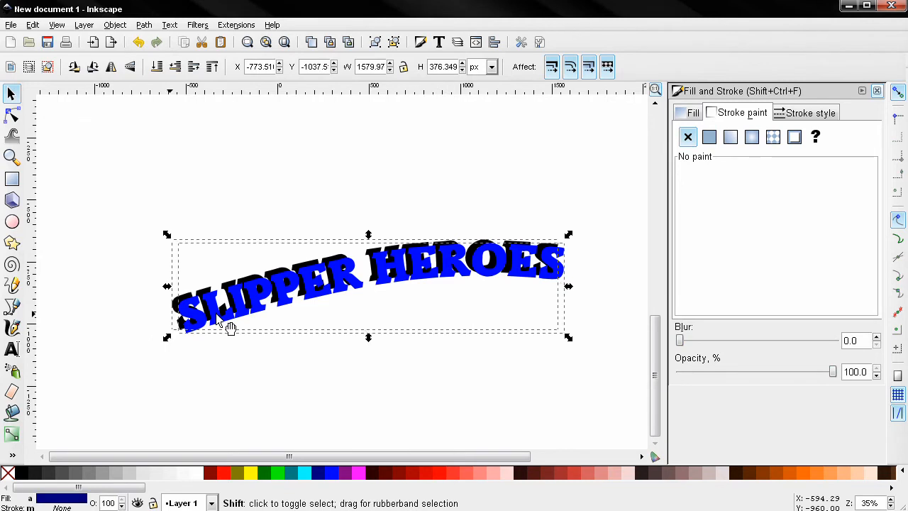
click(241, 26)
mouse_move(240, 94)
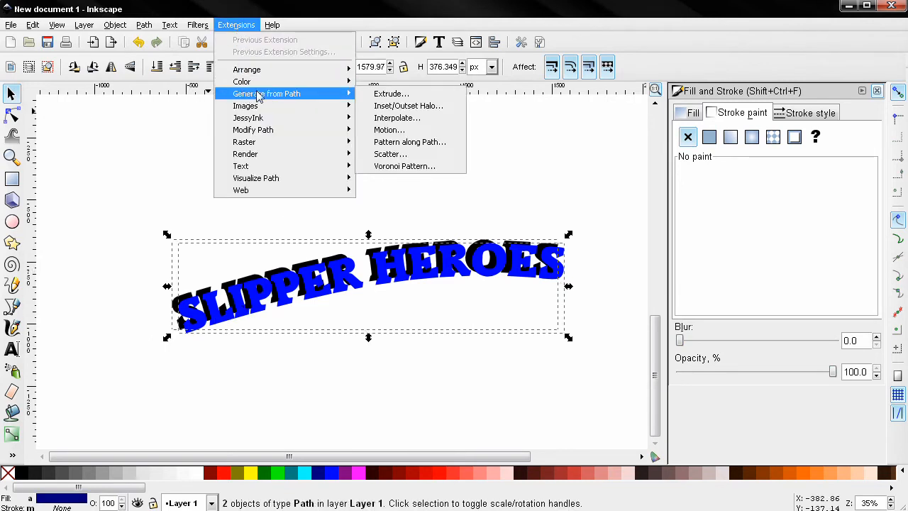
click(409, 118)
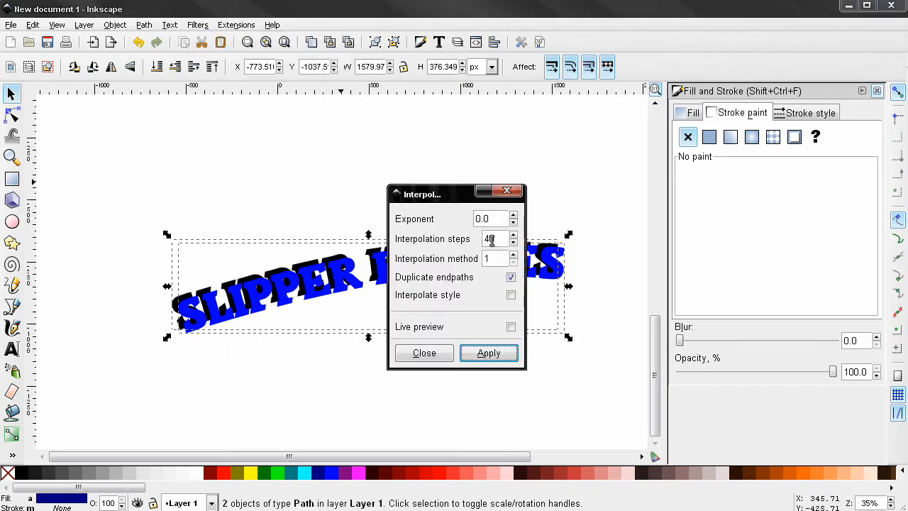
click(497, 357)
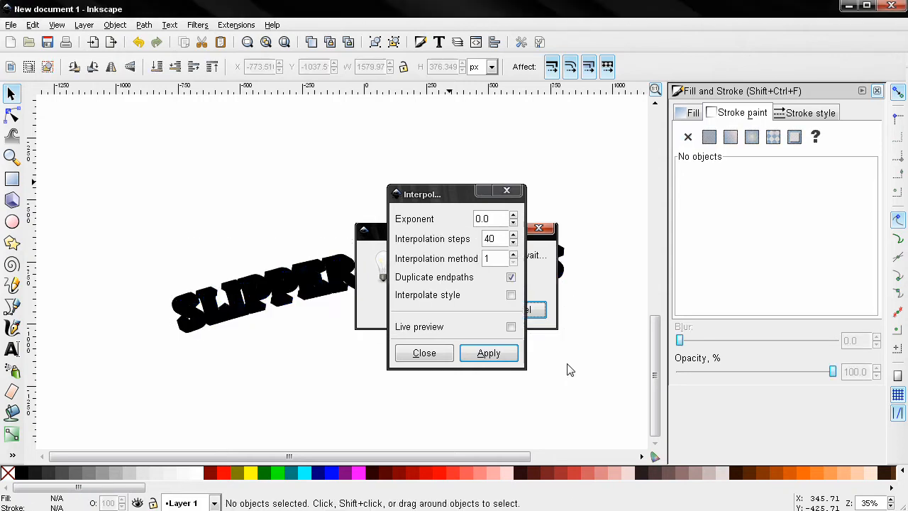
click(423, 359)
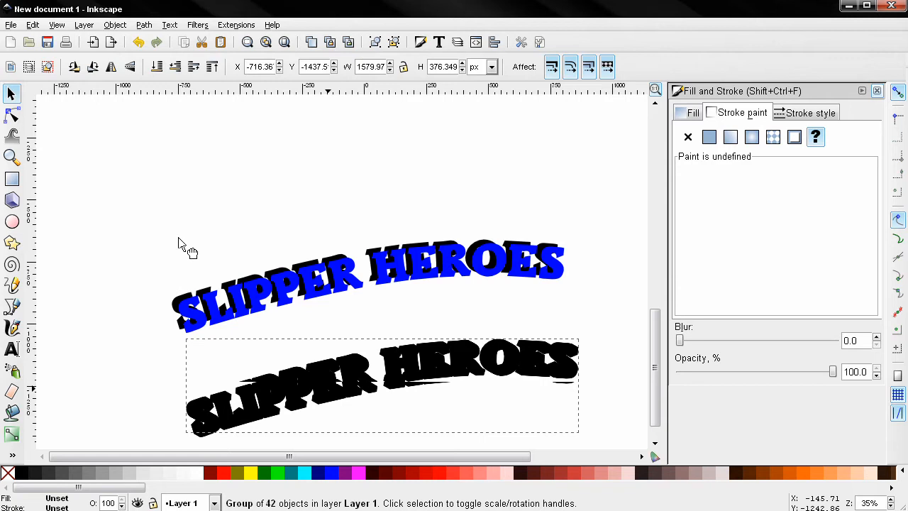
Delete the original black and blue lettering above the interpolated group
click(131, 229)
drag(75, 213, 600, 348)
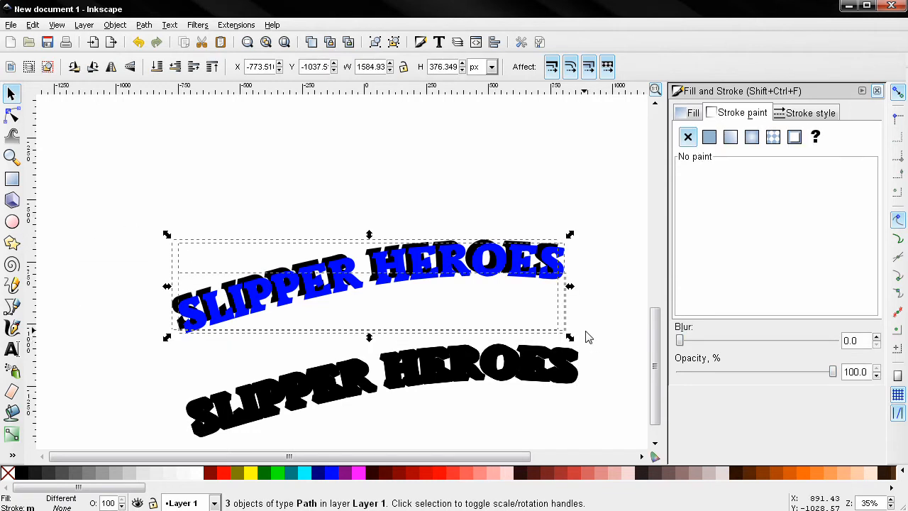
click(251, 206)
click(260, 293)
key(Delete)
click(259, 293)
key(Delete)
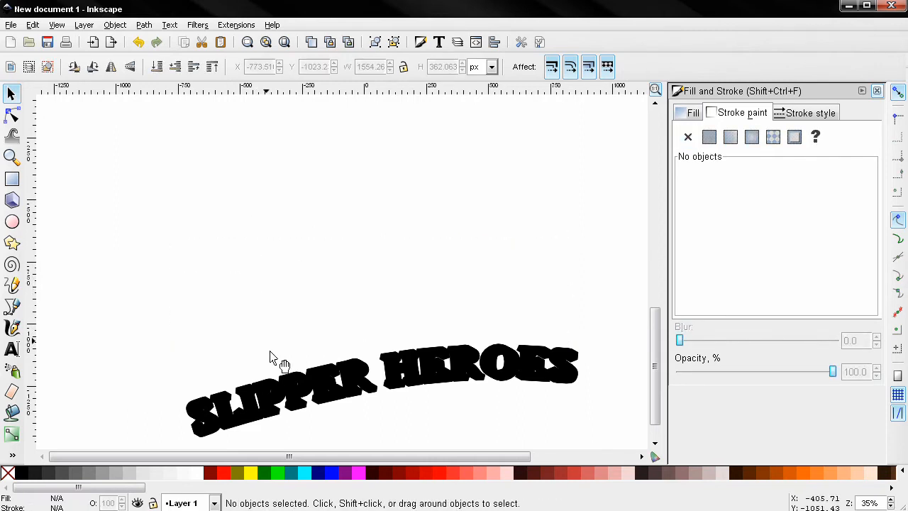
Ungroup the interpolated lettering, exclude the front copy from the selection and group the remaining paths
click(315, 397)
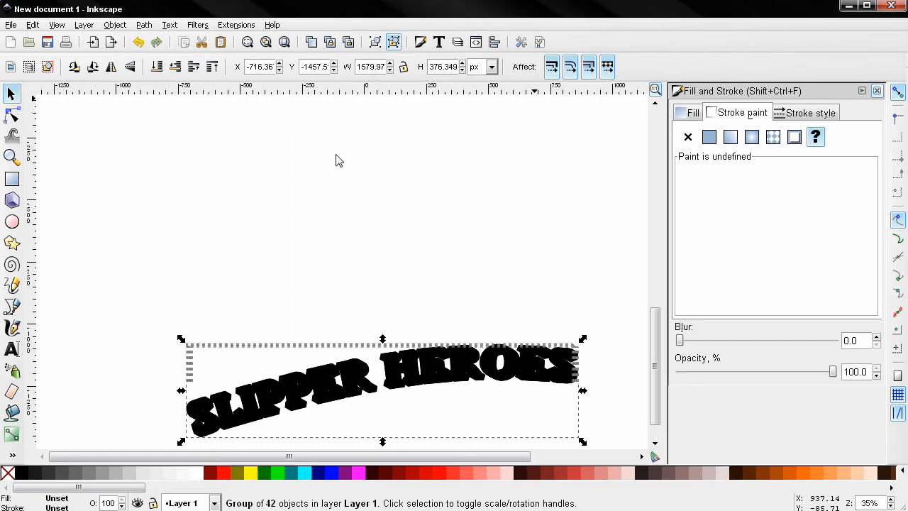
key(ctrl+shift+g)
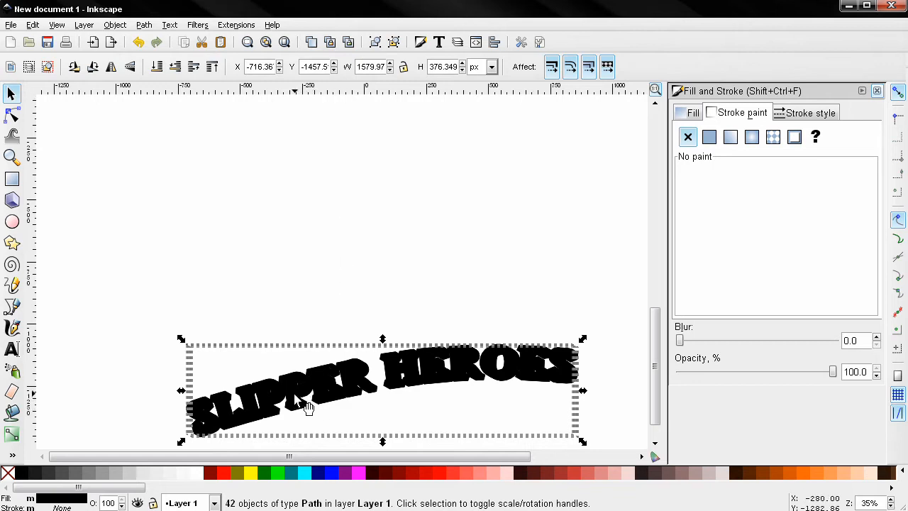
key(shift)
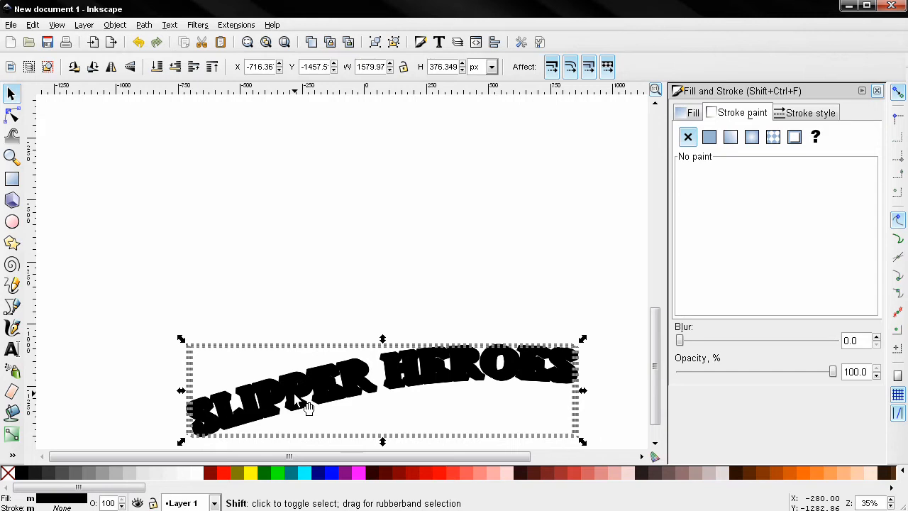
shift+click(297, 401)
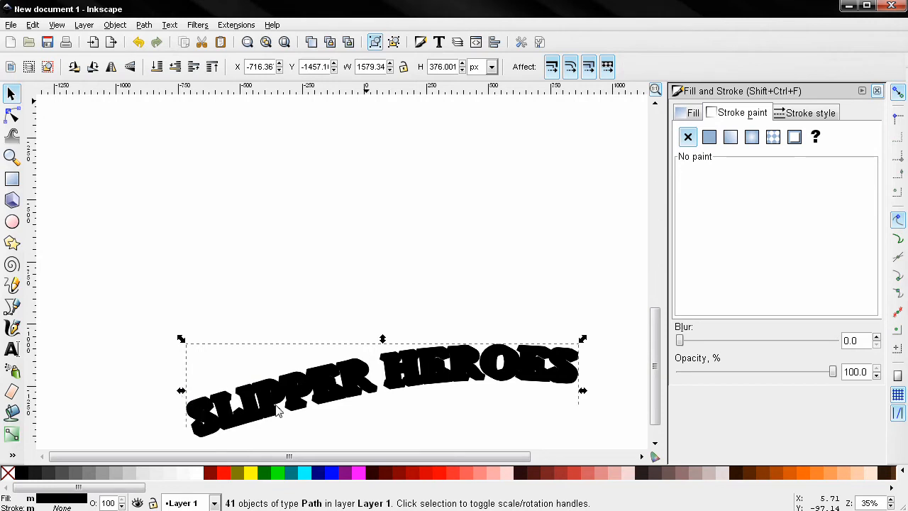
key(ctrl+g)
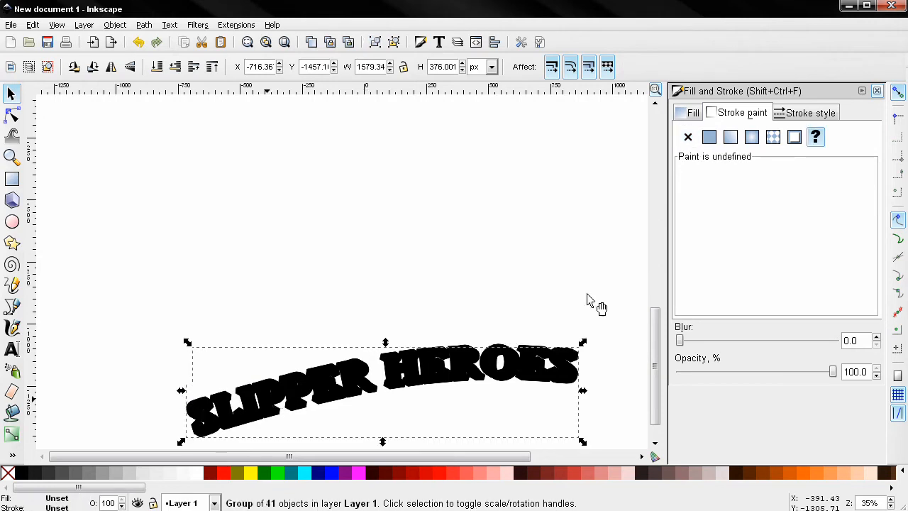
Fill the front copy of the lettering with flat blue 134db3ff
click(691, 116)
key(ctrl+k)
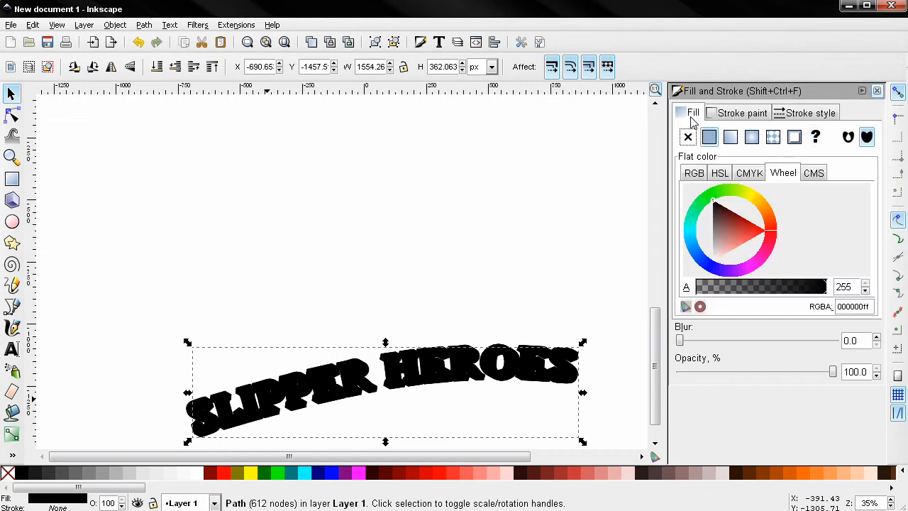
click(704, 266)
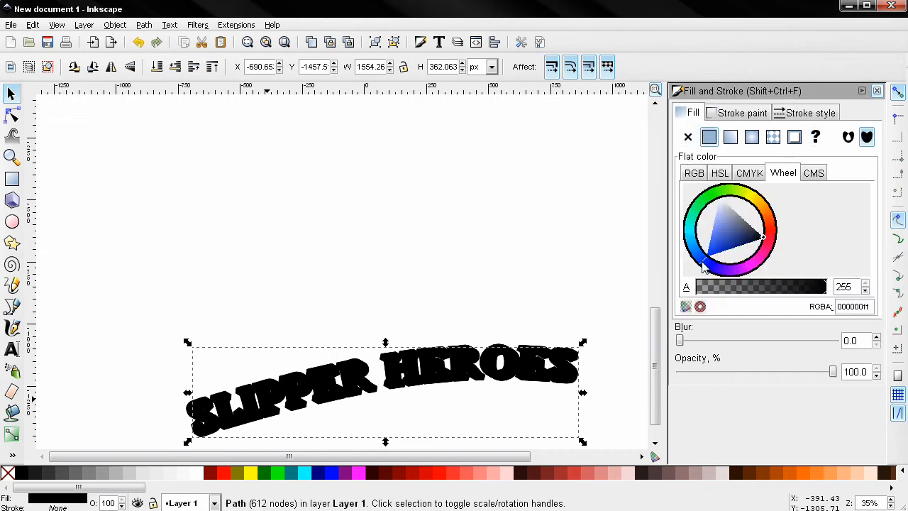
click(716, 246)
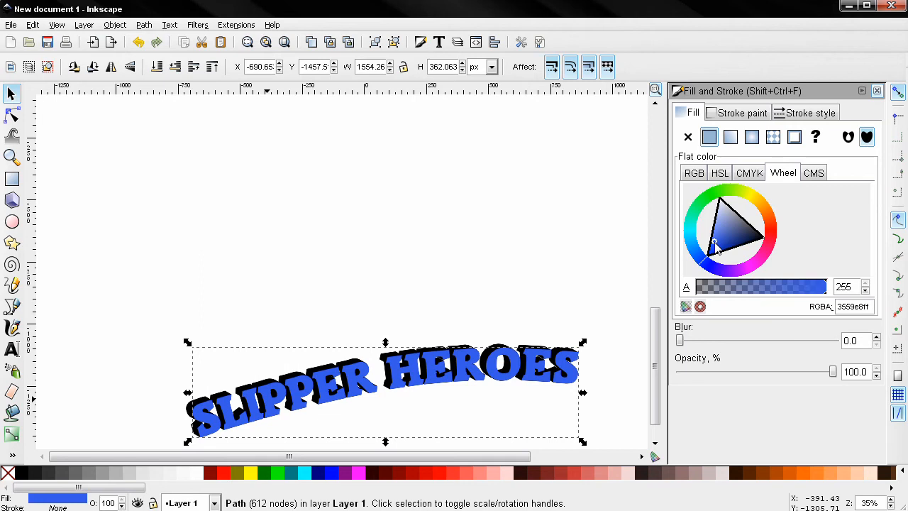
click(721, 245)
click(740, 222)
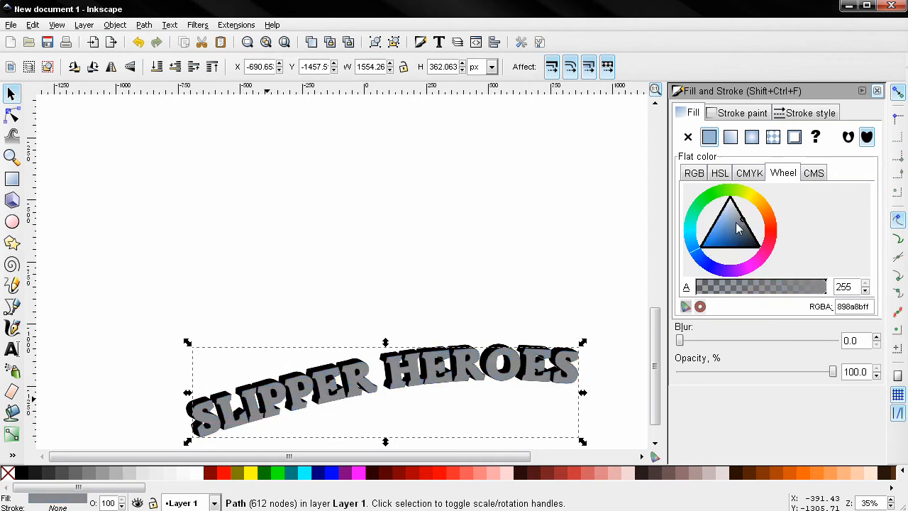
click(736, 234)
click(716, 242)
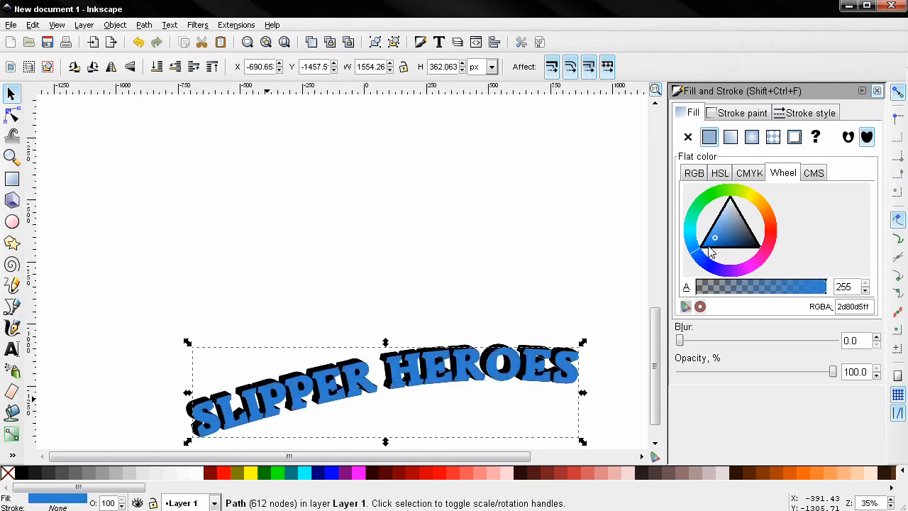
click(699, 263)
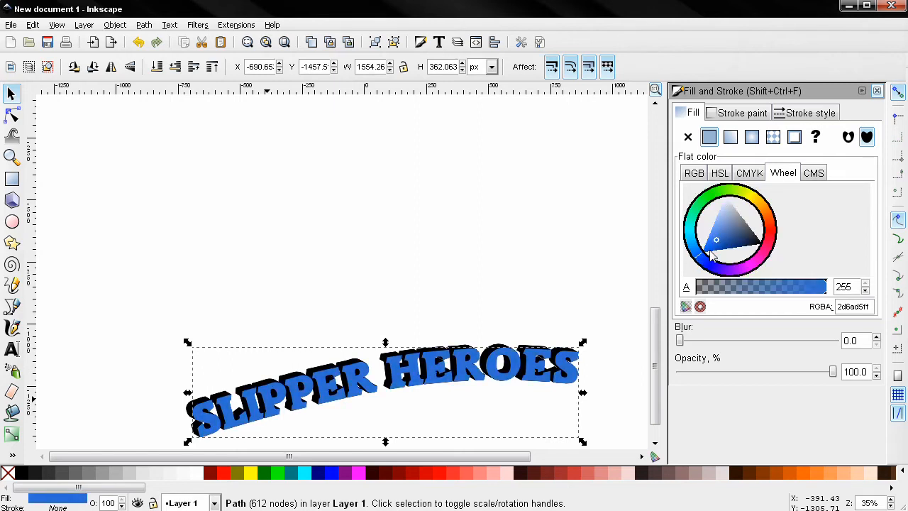
click(722, 246)
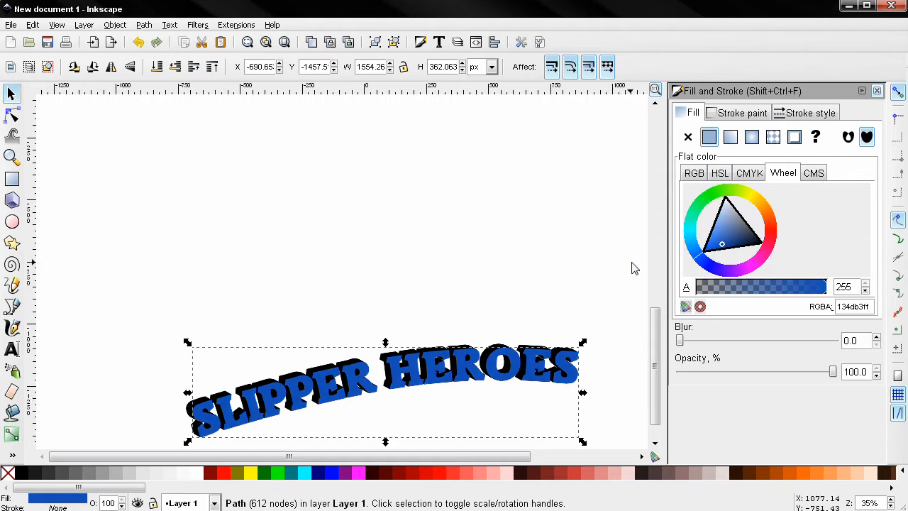
Give the grouped extrusion paths behind the blue lettering a flat black fill
drag(514, 261, 484, 188)
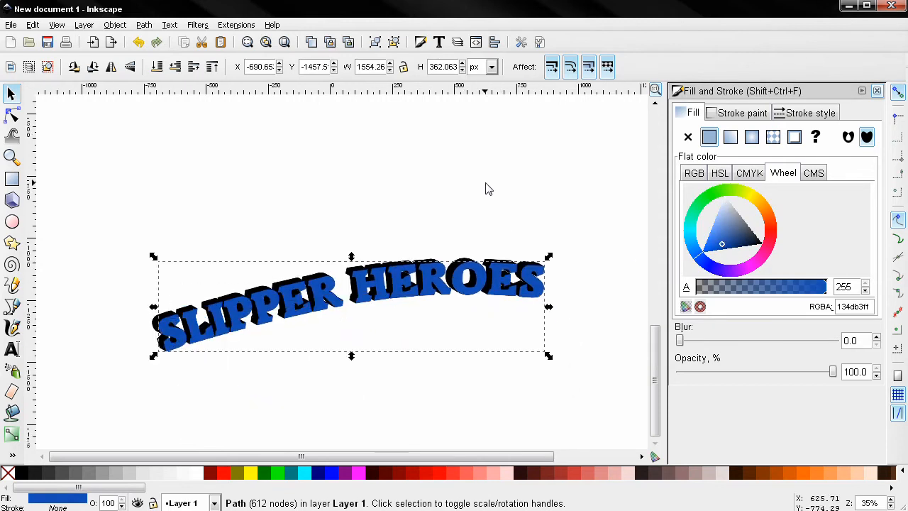
click(138, 323)
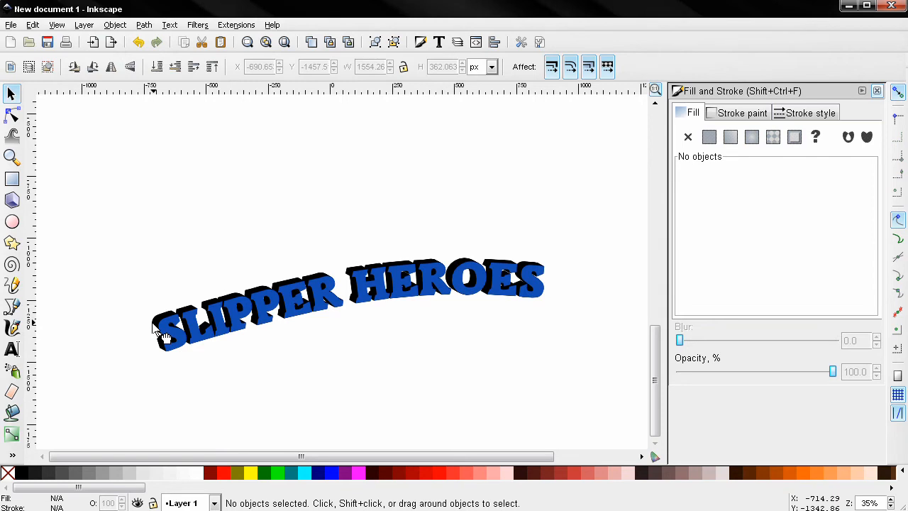
click(154, 325)
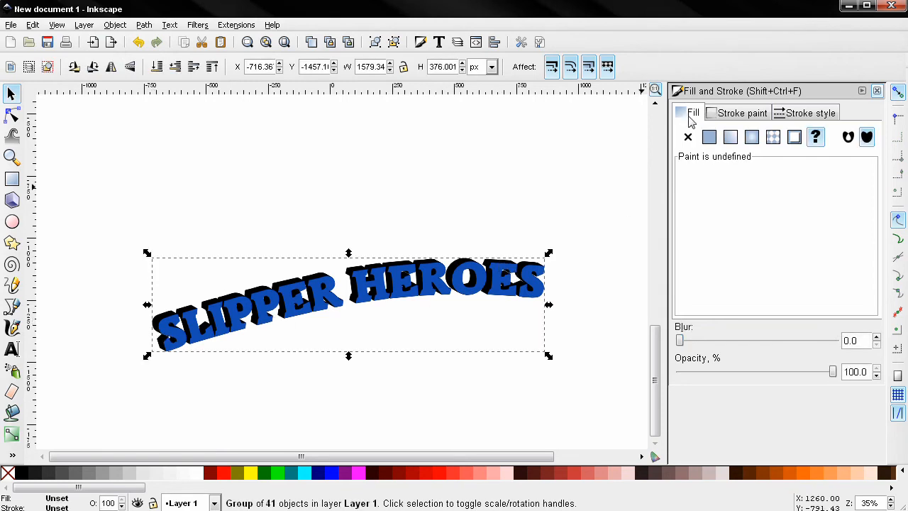
click(708, 138)
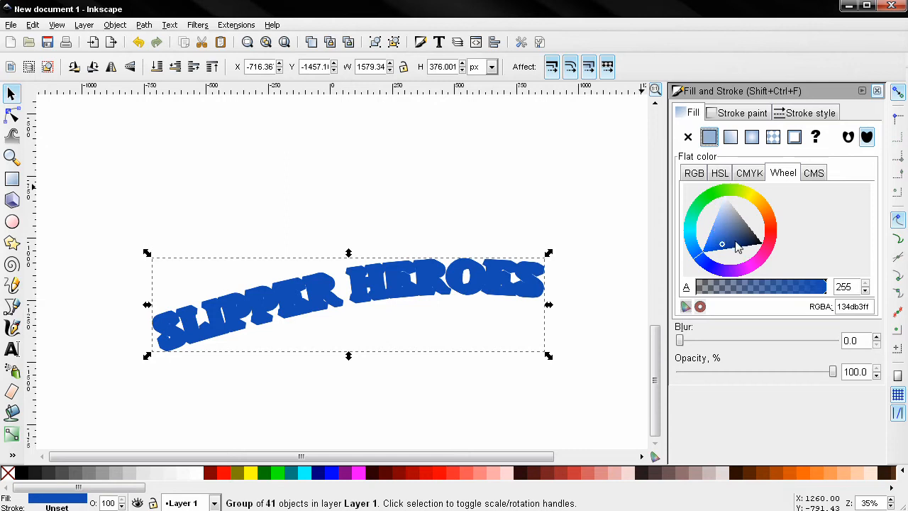
click(762, 244)
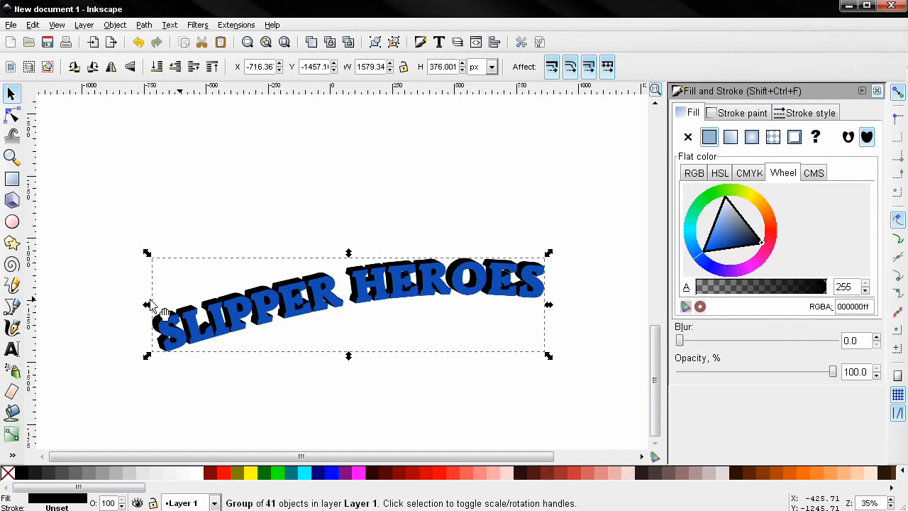
Try dark yellow and dark grey 1a1a1aff fills on the extrusion group, and restore its black fill
click(753, 203)
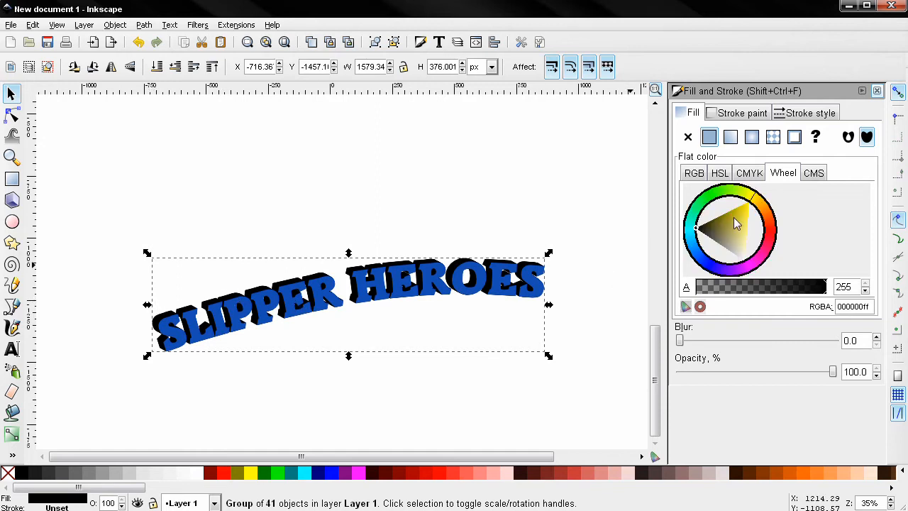
click(733, 217)
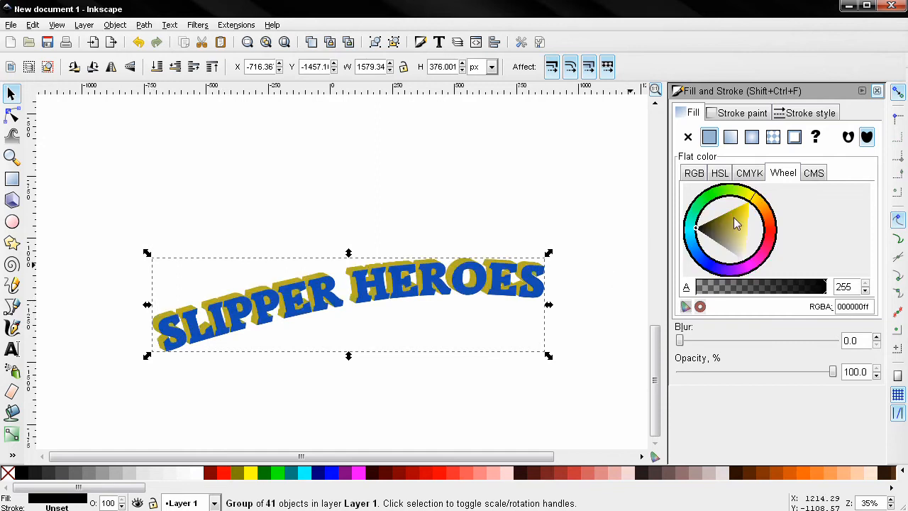
click(33, 475)
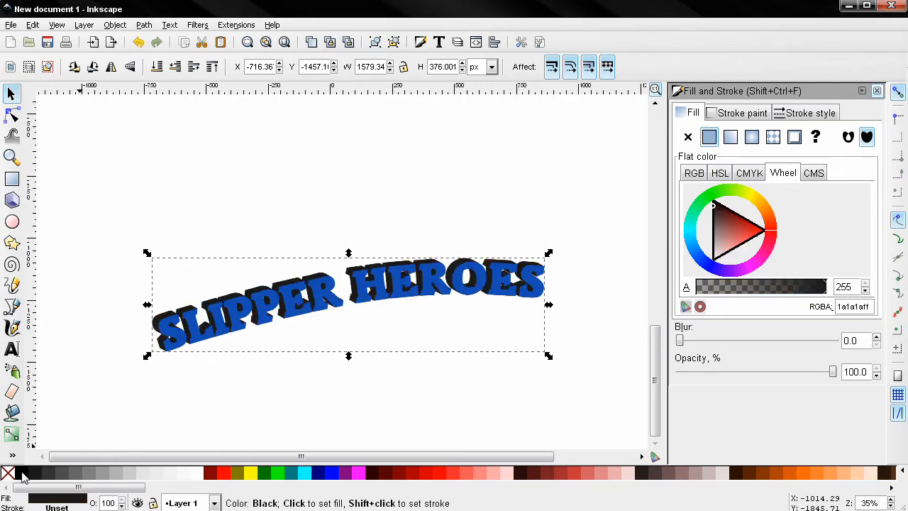
click(24, 473)
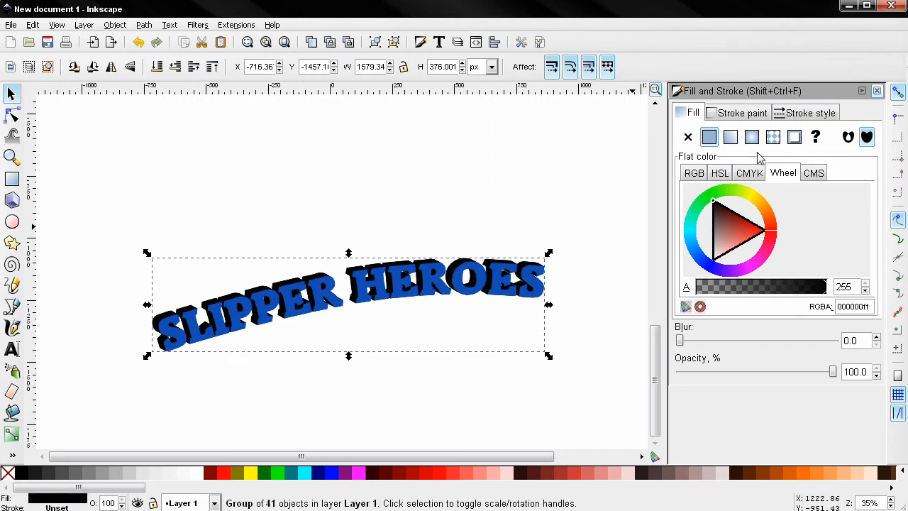
click(506, 159)
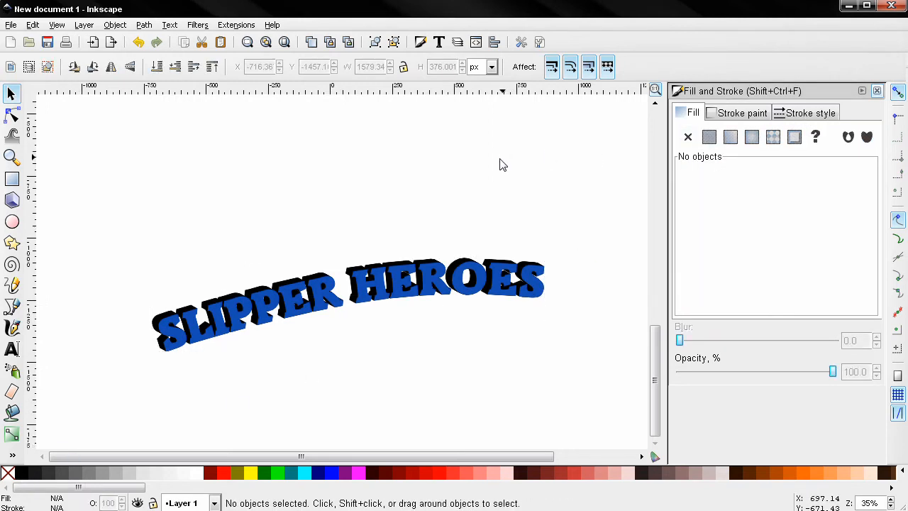
Draw a rectangle about 1891 by 963 px around the whole lettering and set its opacity to 0%
click(12, 179)
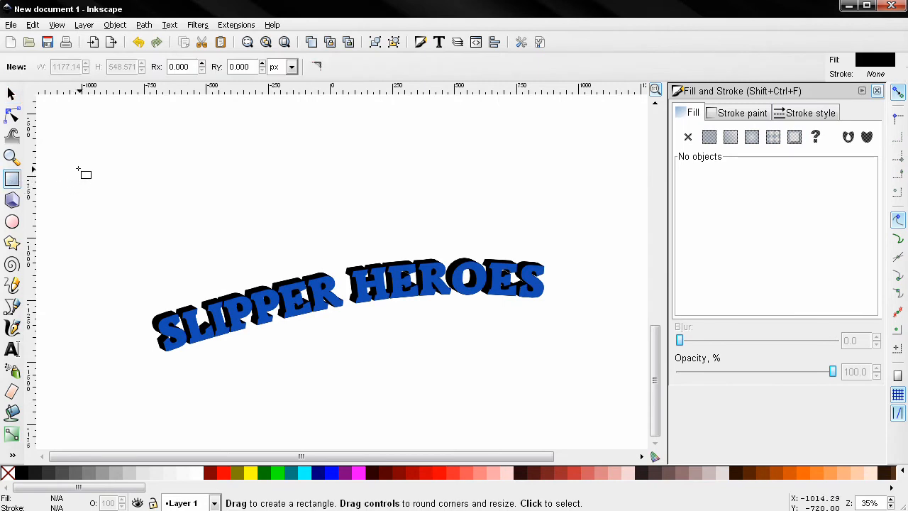
drag(95, 170, 565, 408)
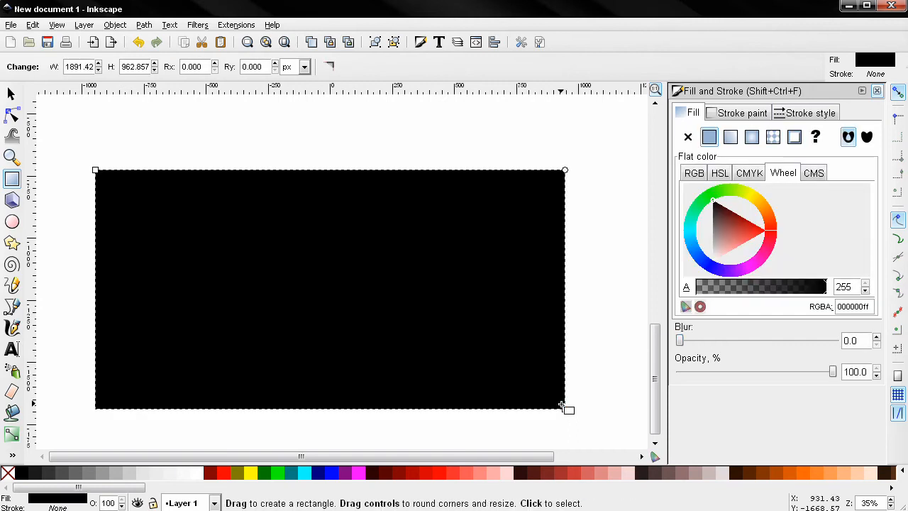
drag(834, 379, 659, 379)
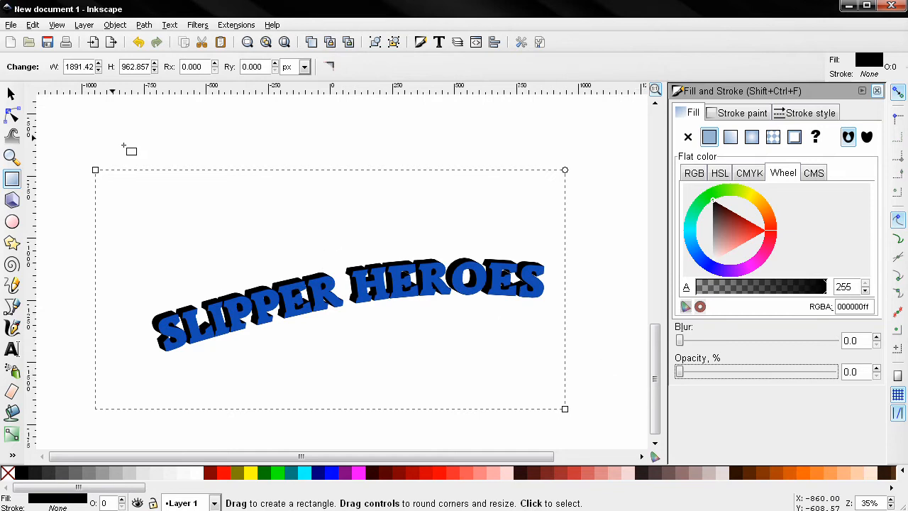
Undo the rectangle's opacity change, lower it behind the lettering and shift it to about X -863, Y -1706 px
click(11, 94)
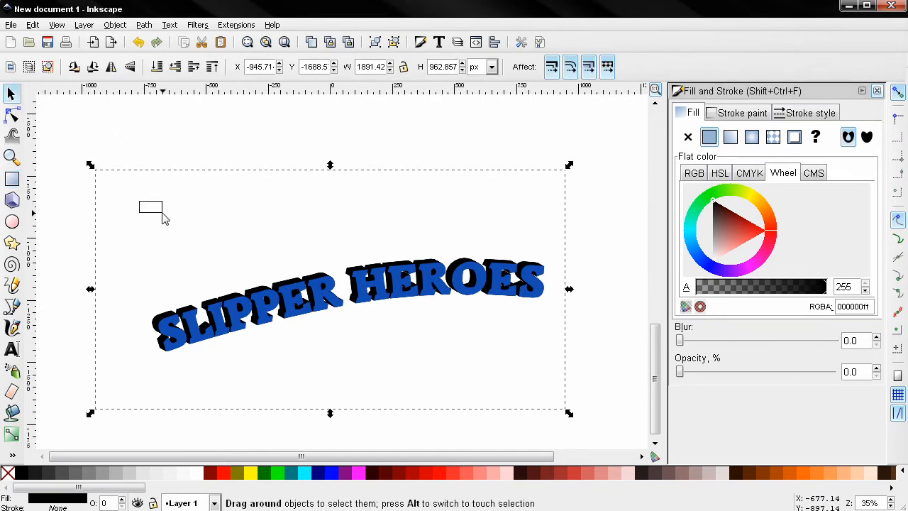
drag(163, 216, 151, 209)
drag(57, 124, 353, 343)
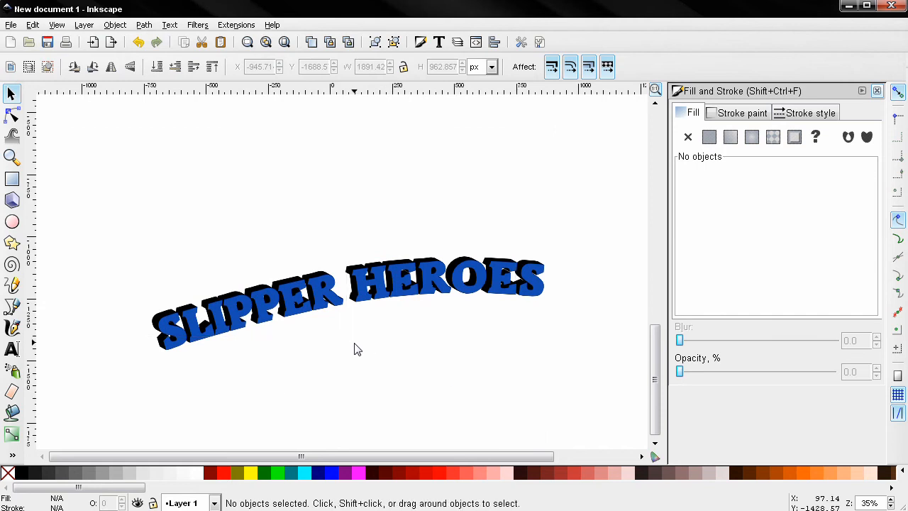
key(ctrl+z)
click(347, 318)
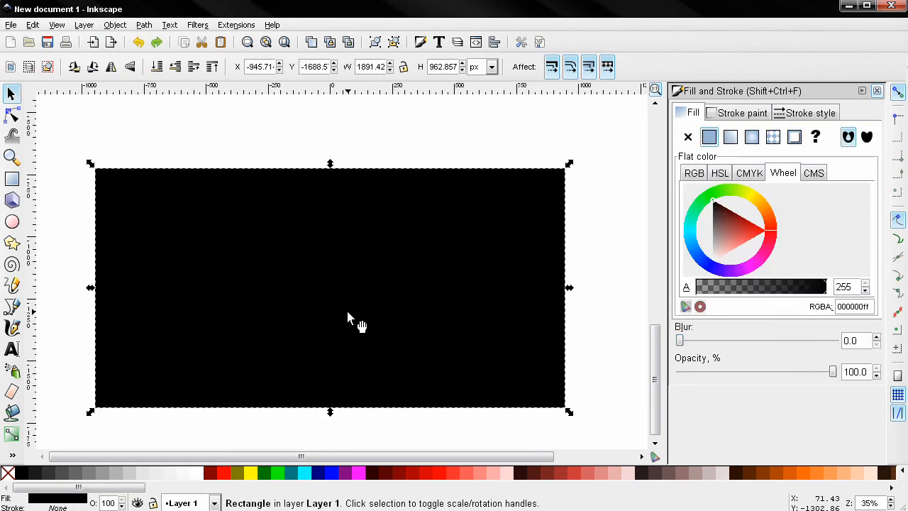
click(156, 65)
drag(301, 382, 337, 376)
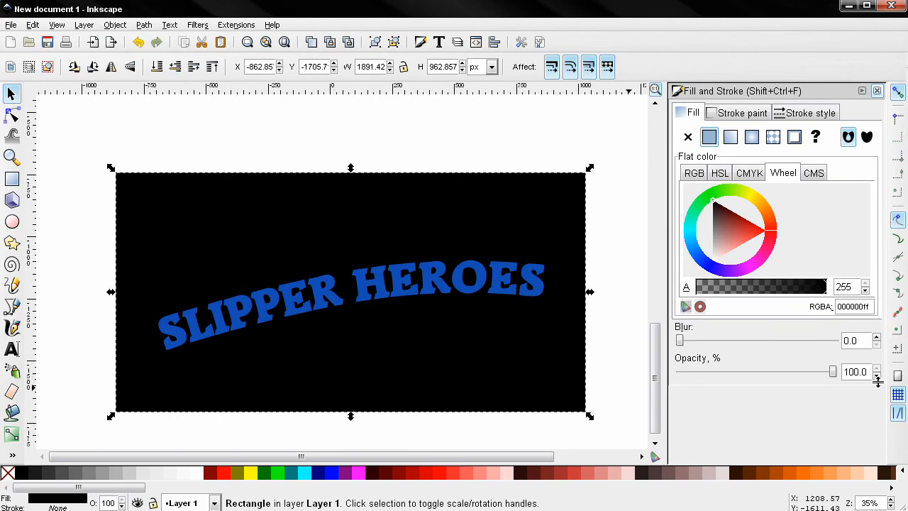
Set the rectangle's opacity to 0% and open the bitmap export for it
drag(834, 375, 820, 376)
drag(670, 375, 672, 376)
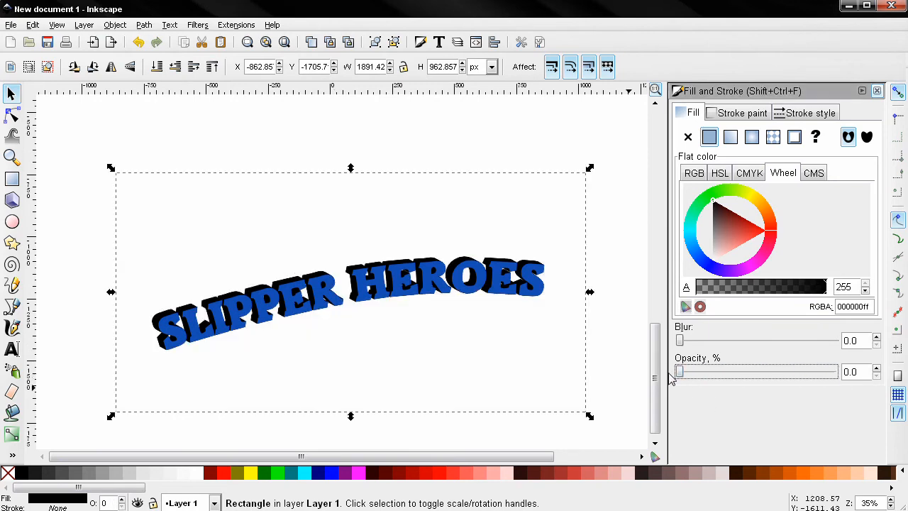
click(12, 25)
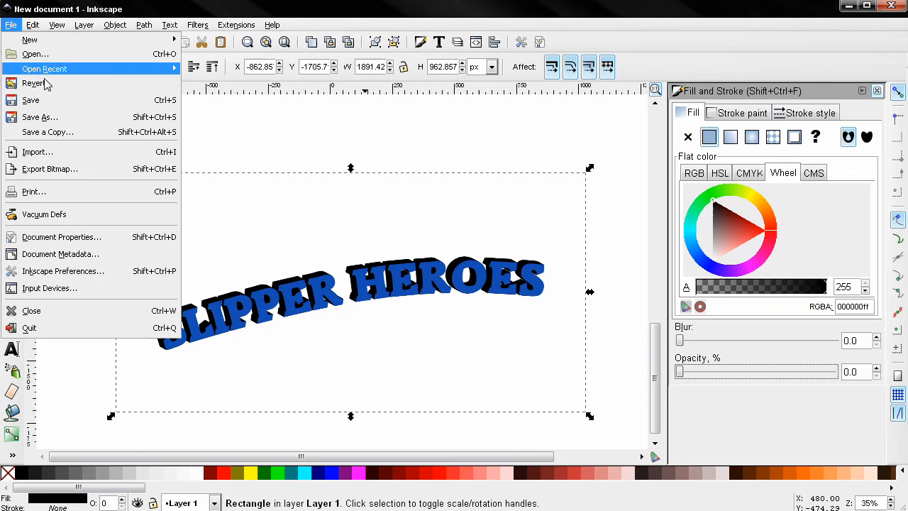
click(88, 171)
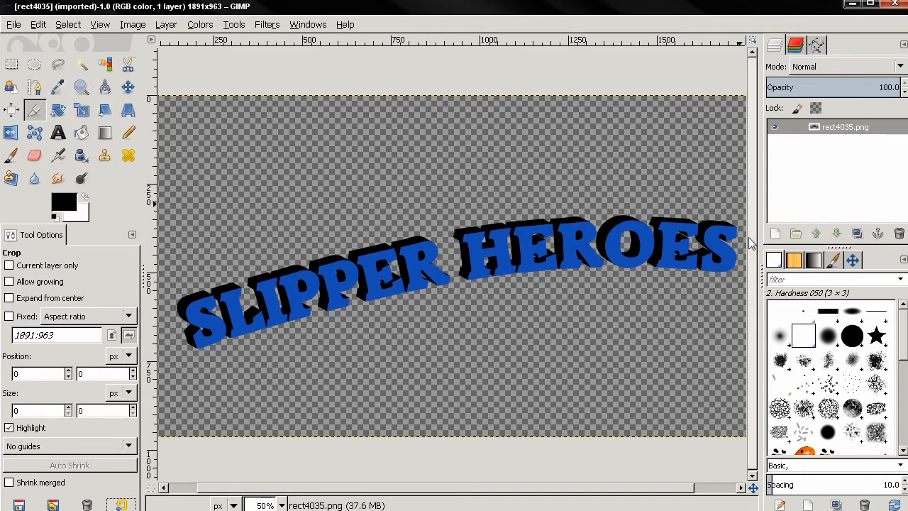
In GIMP, add a transparent 1891 by 963 px layer beneath rect4035.png and fill it with the white background color
click(775, 235)
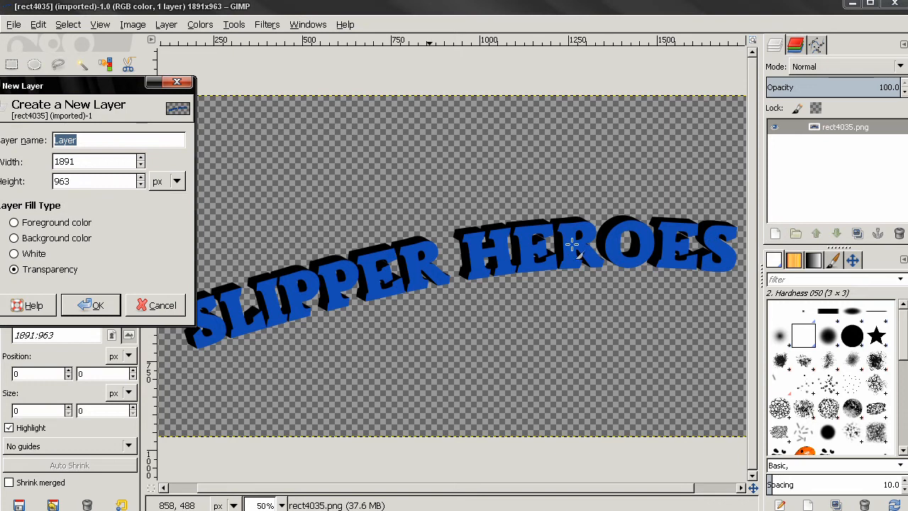
click(94, 305)
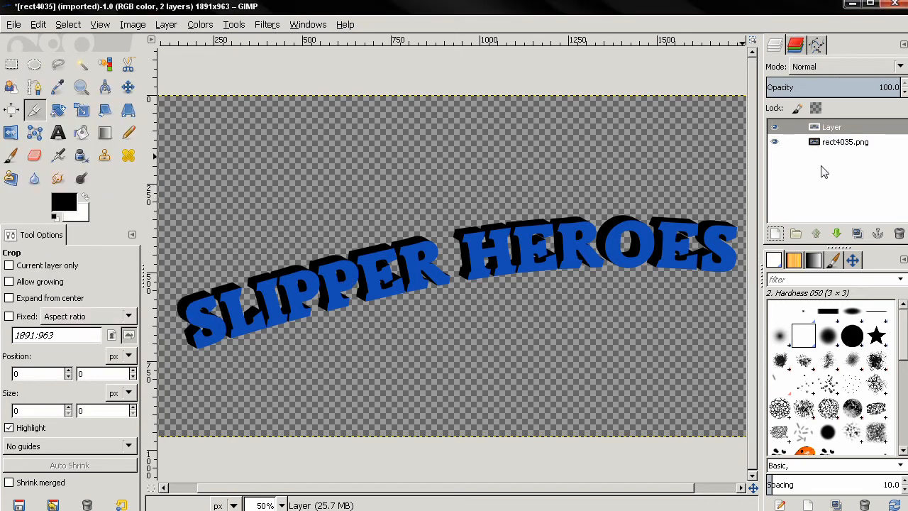
click(837, 234)
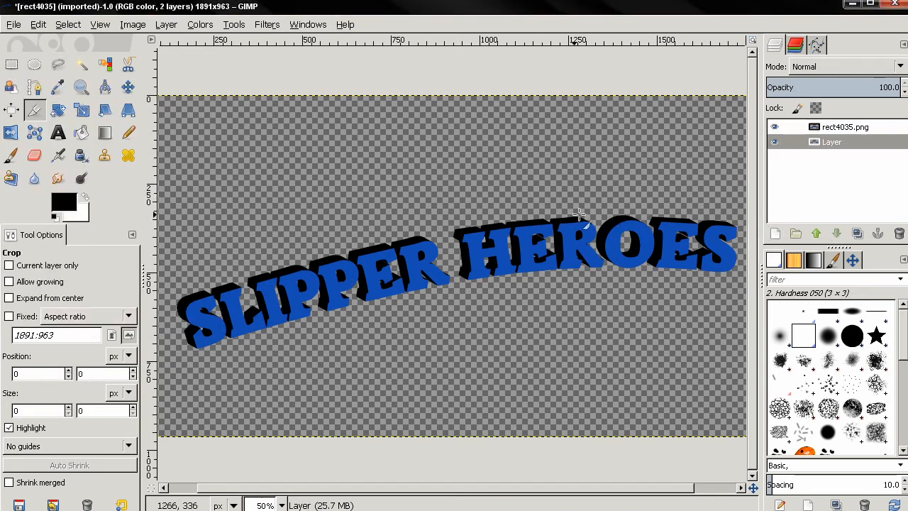
click(39, 25)
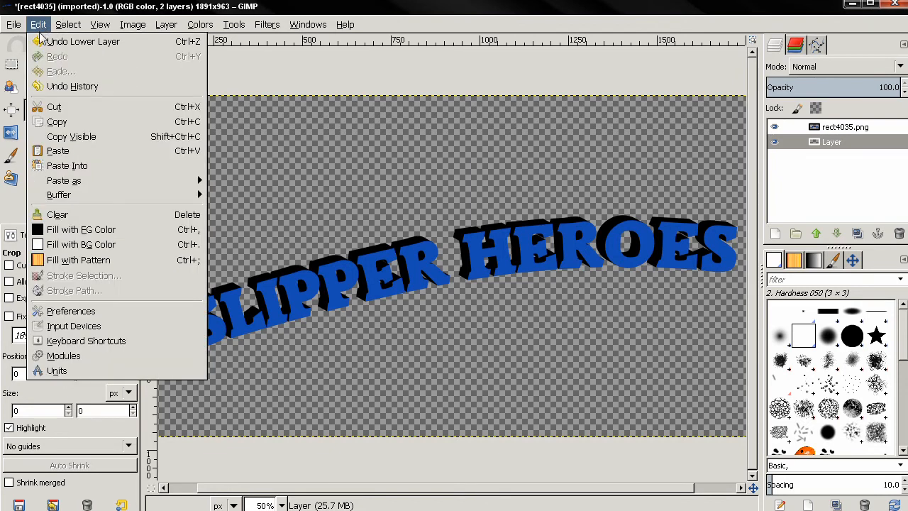
click(73, 247)
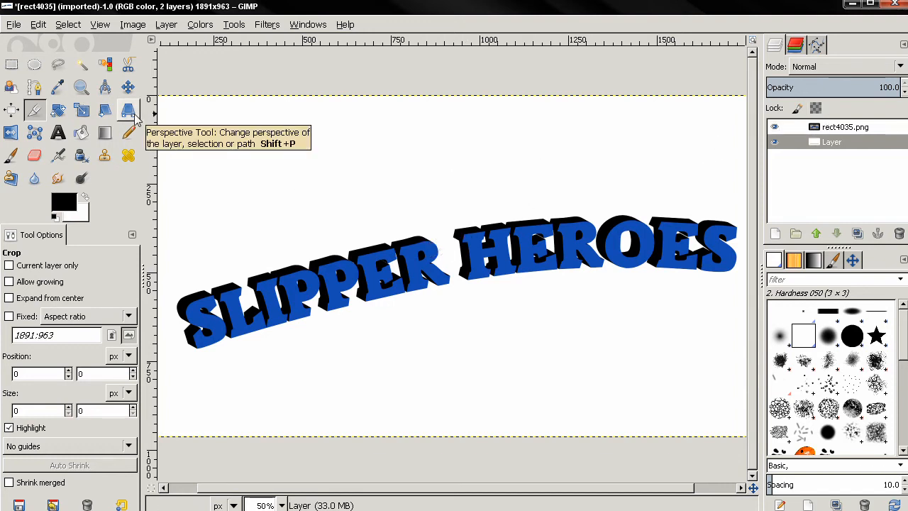
click(264, 25)
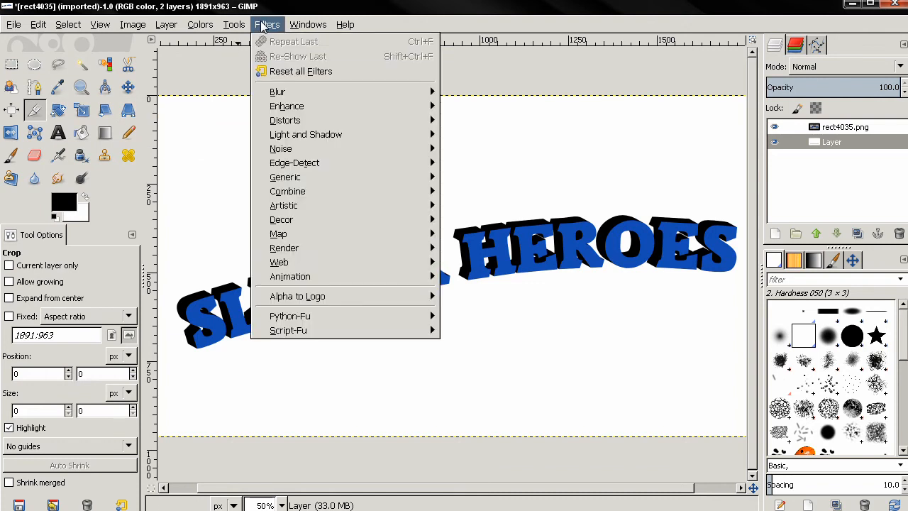
mouse_move(309, 120)
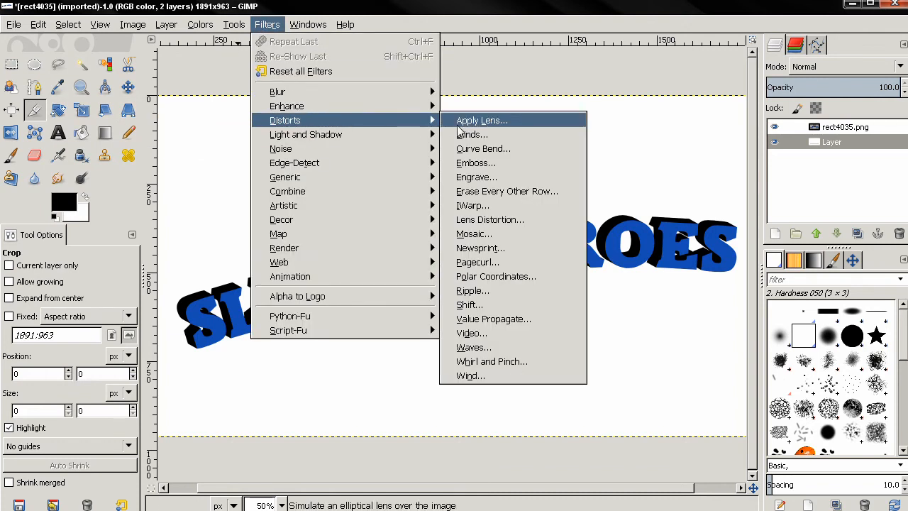
click(430, 6)
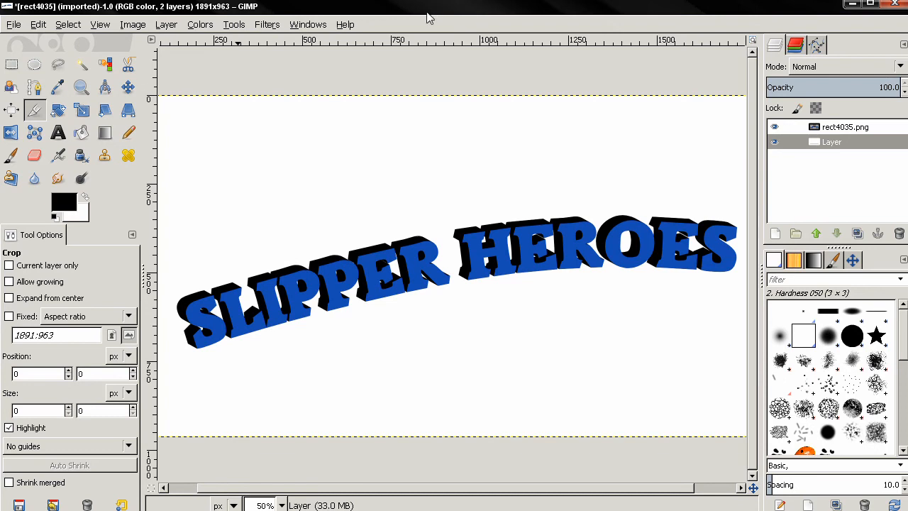
click(127, 112)
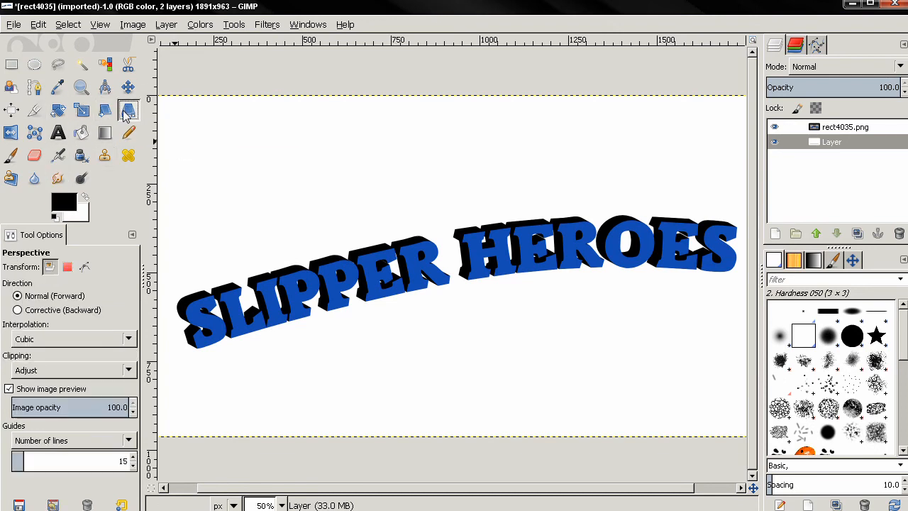
Crop only the rect4035.png layer to about 1638 by 459 px around the lettering
click(34, 110)
key(minus)
drag(263, 248, 633, 317)
click(648, 273)
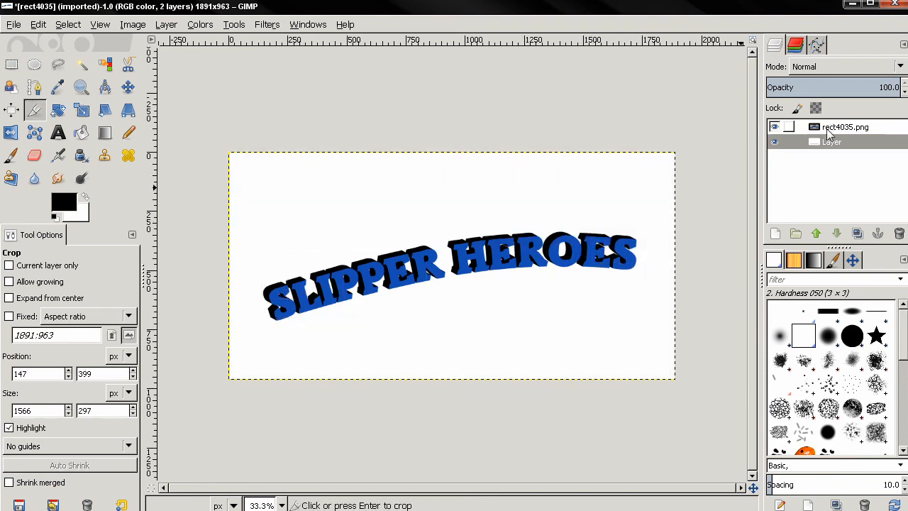
click(828, 132)
drag(263, 229, 642, 310)
drag(500, 309, 470, 324)
drag(472, 256, 474, 252)
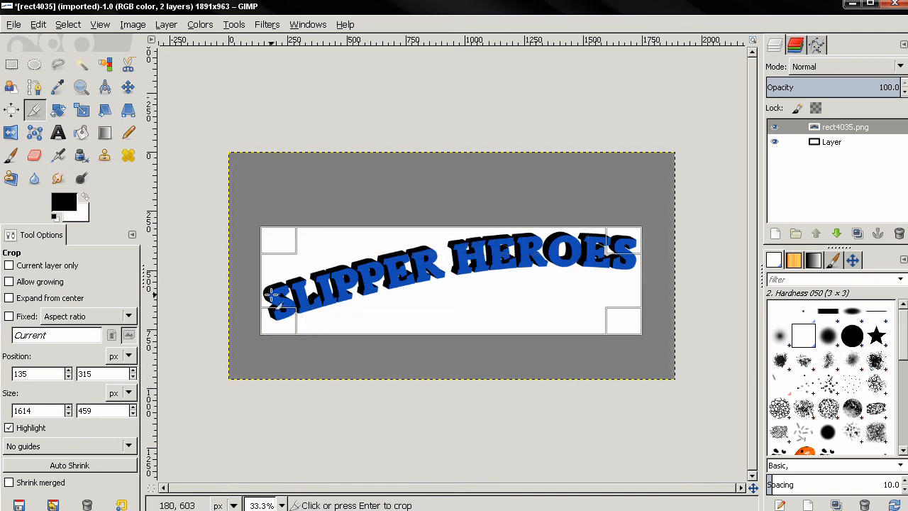
drag(276, 294, 270, 294)
click(39, 266)
click(410, 291)
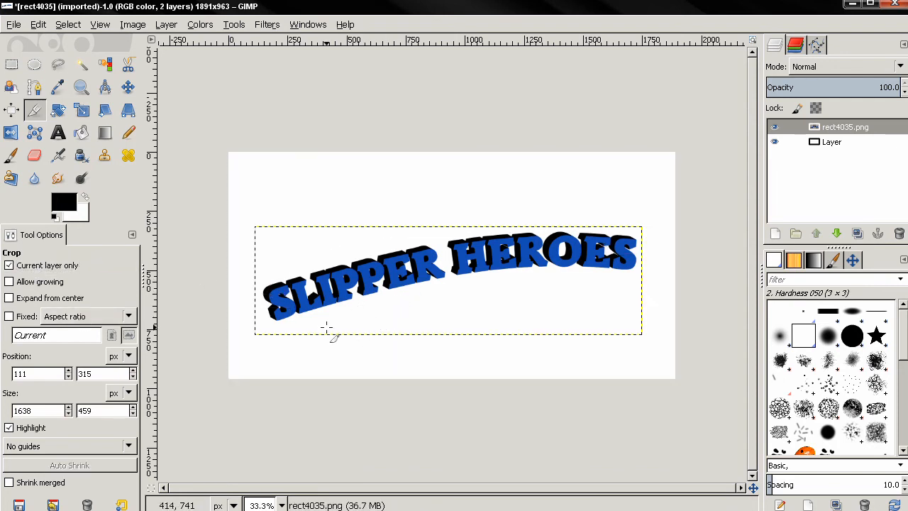
Try a perspective transform that stretches the start of the lettering both upward and downward
click(127, 109)
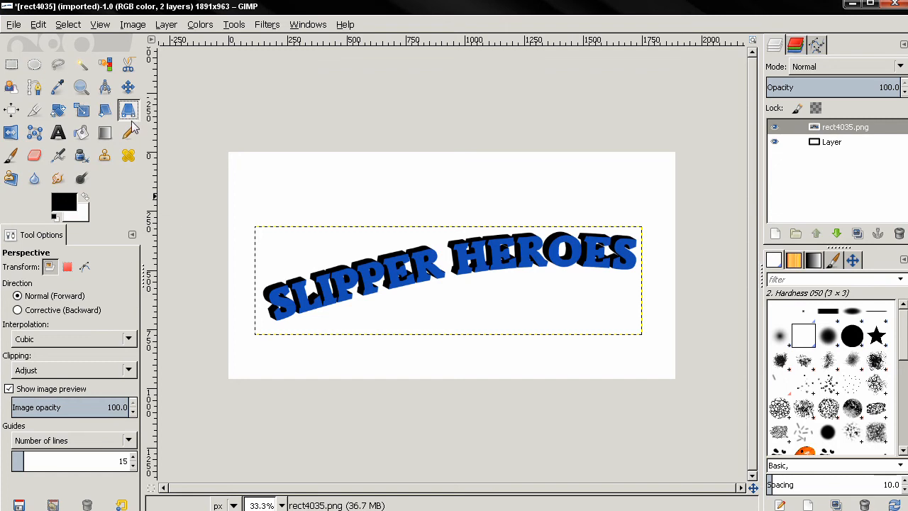
click(417, 274)
drag(255, 228, 255, 199)
drag(256, 335, 258, 364)
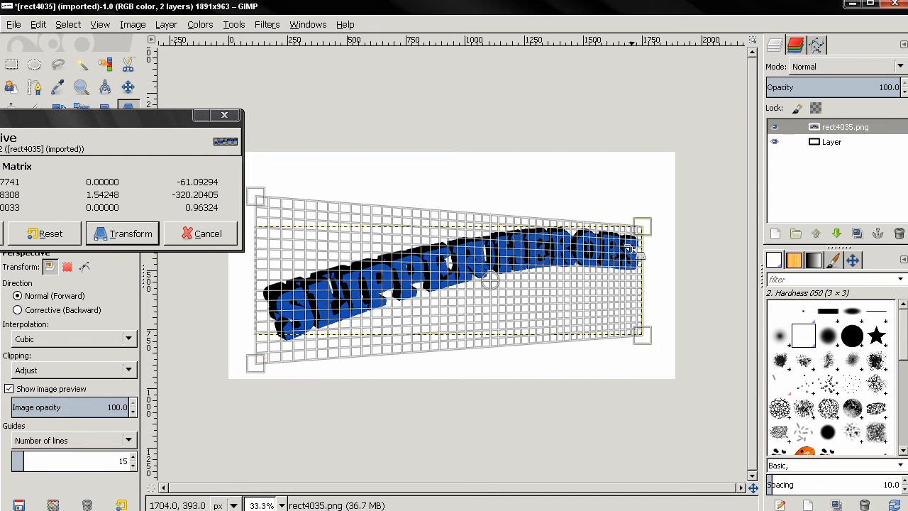
drag(650, 343, 650, 338)
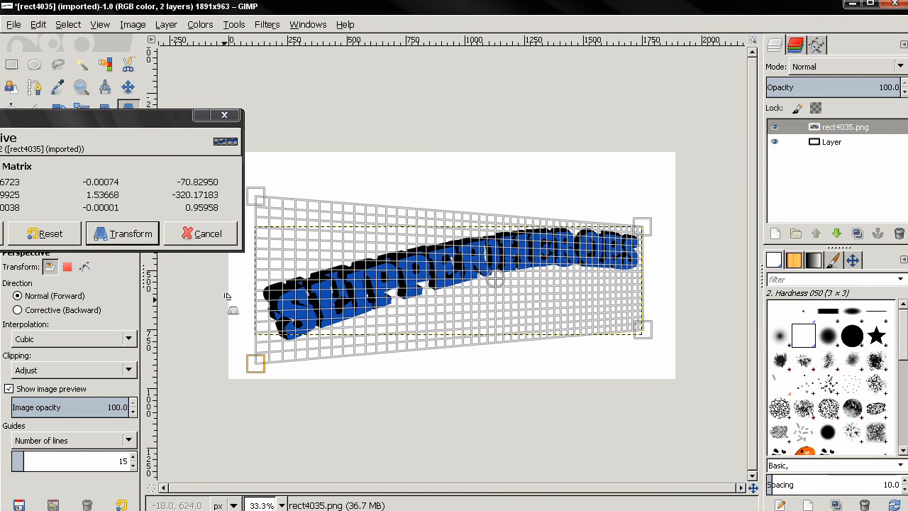
click(127, 233)
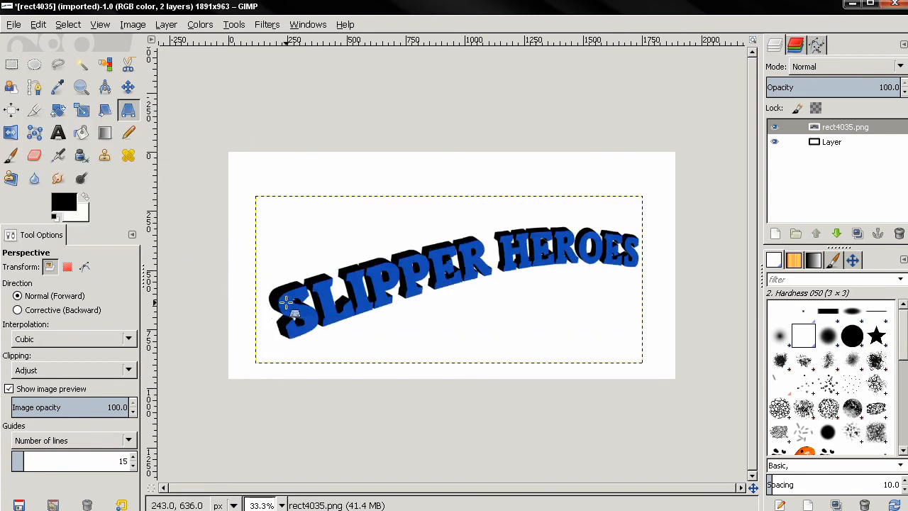
key(ctrl+z)
Transform the lettering's perspective by pulling its lower-left corner down, its lower-right corner slightly outward and its upper-right corner slightly down
click(392, 302)
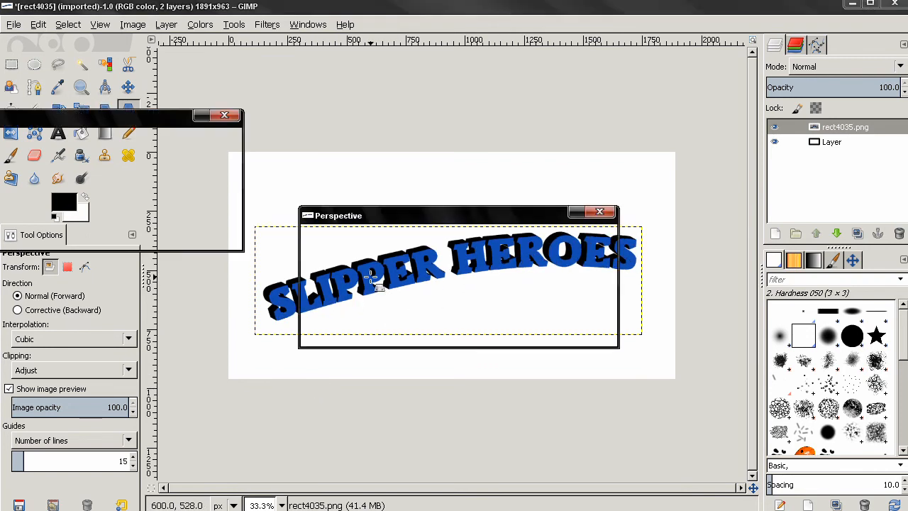
drag(258, 334, 258, 372)
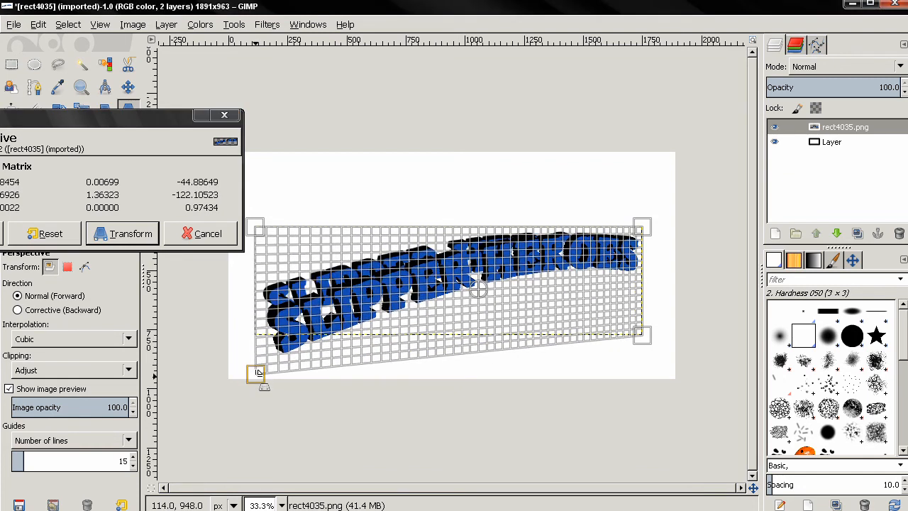
drag(643, 335, 653, 338)
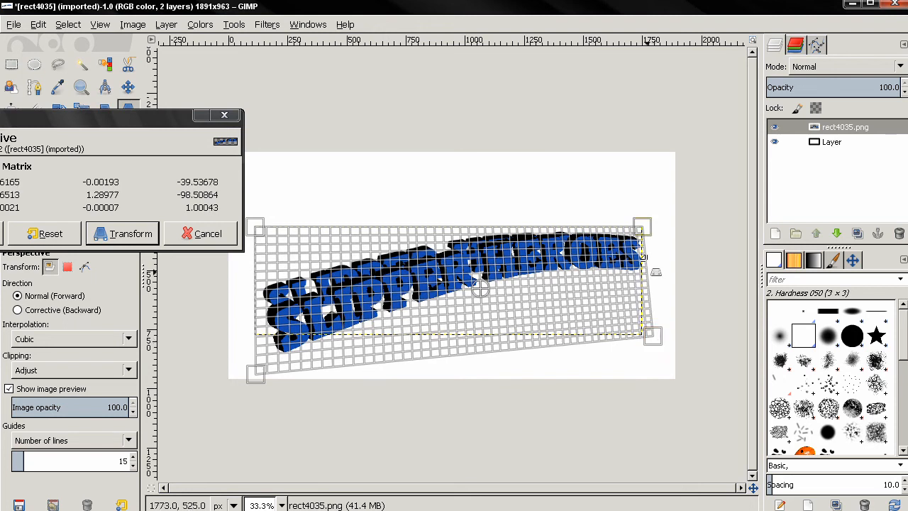
drag(638, 229, 638, 233)
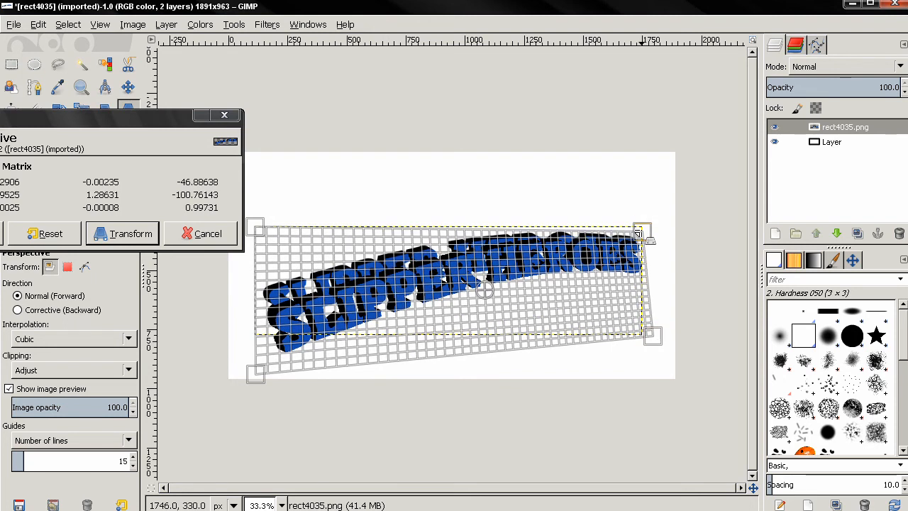
click(117, 234)
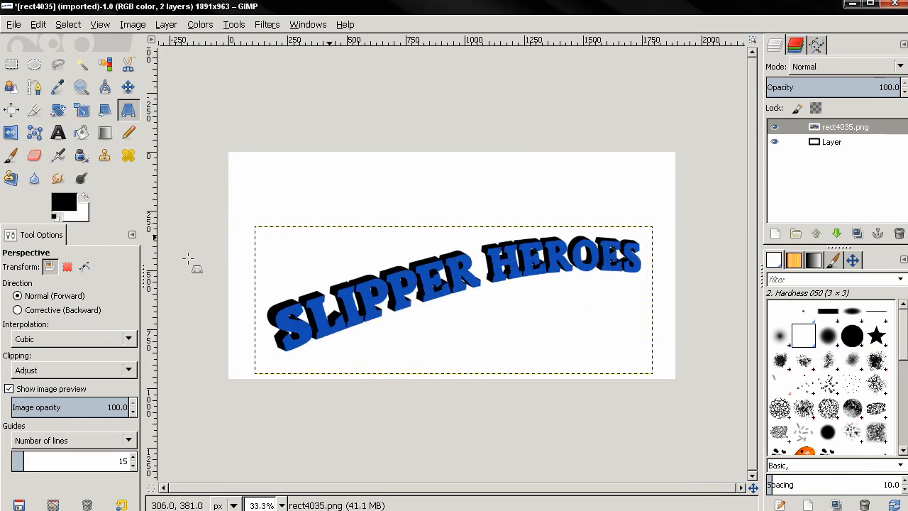
Undo the perspective transform and the crop of the lettering layer, retaining the white background fill
click(831, 142)
scroll(620, 244, up, 1)
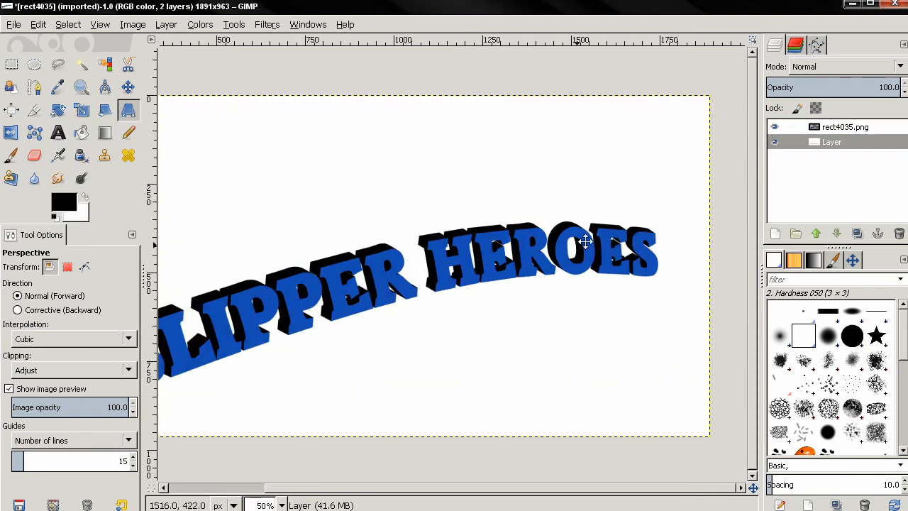
drag(585, 241, 648, 219)
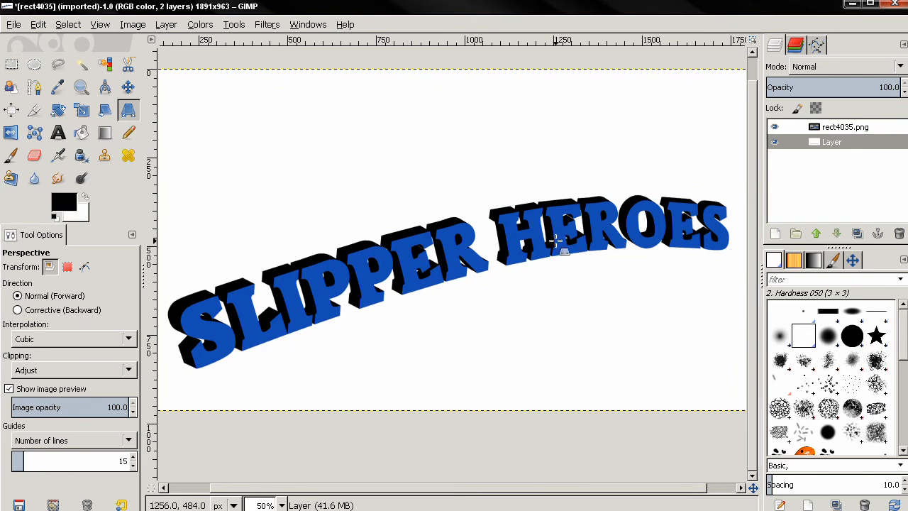
scroll(557, 241, down, 1)
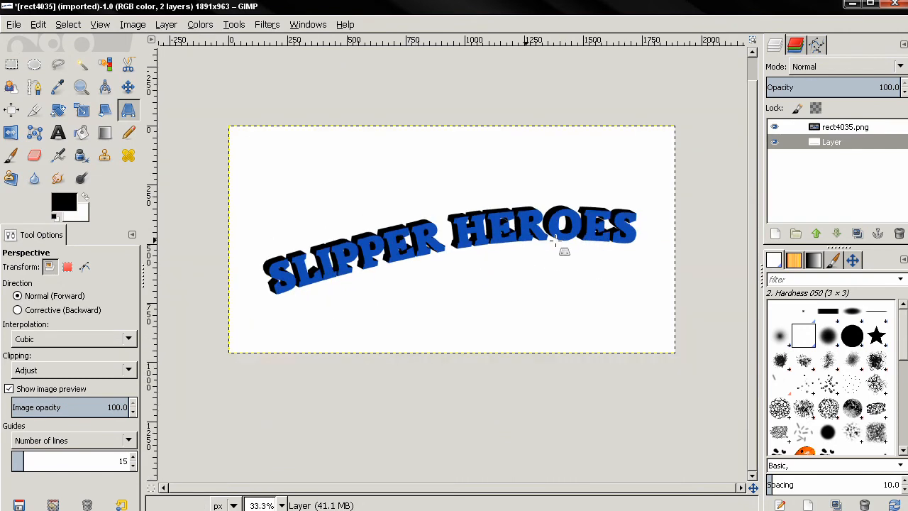
key(Delete)
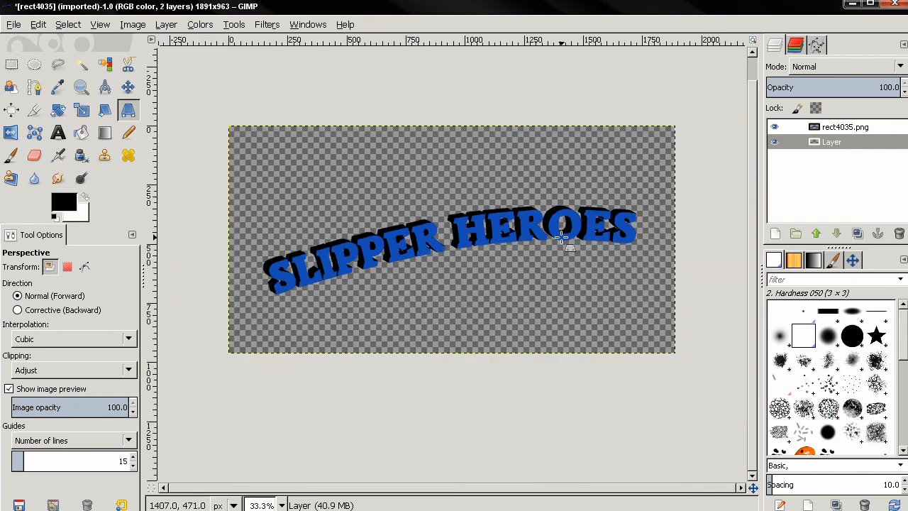
key(ctrl+z)
Open the IWarp filter on the rect4035.png layer and set it to Grow mode with a deform radius of 64
click(267, 24)
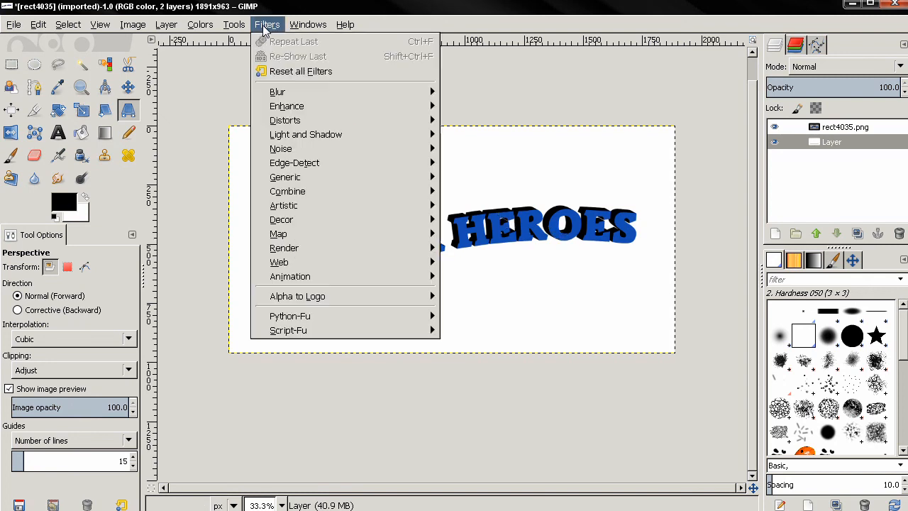
click(851, 133)
click(851, 127)
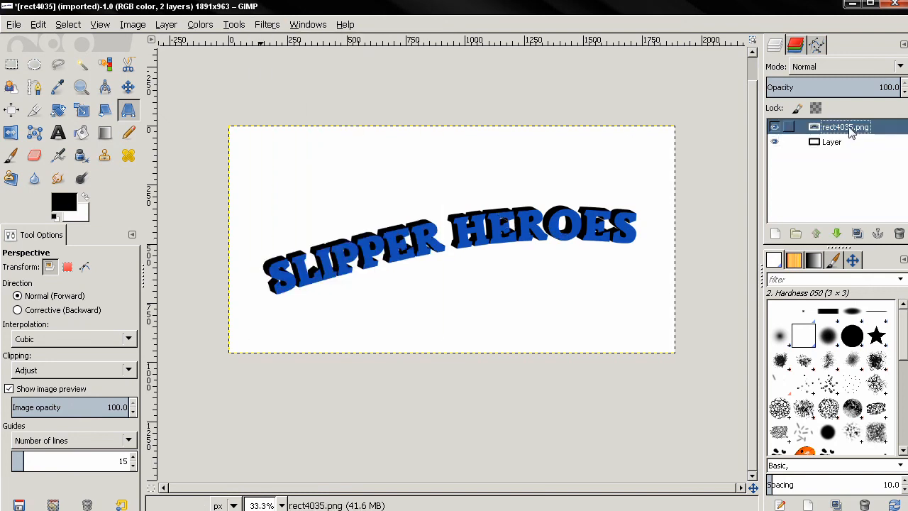
click(267, 24)
mouse_move(284, 120)
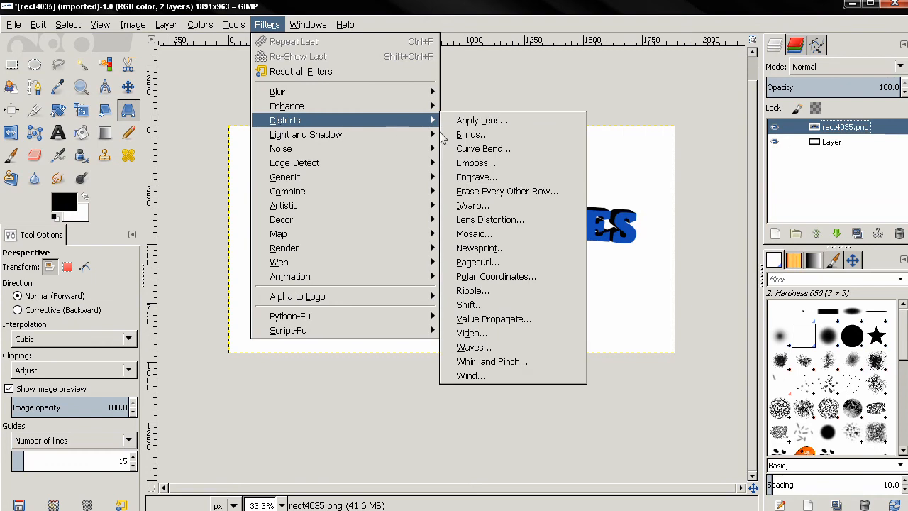
click(472, 203)
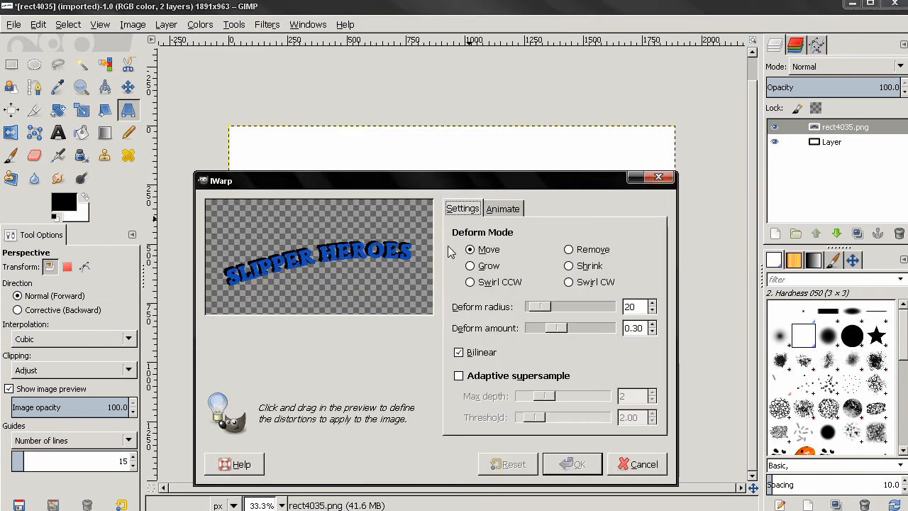
click(488, 266)
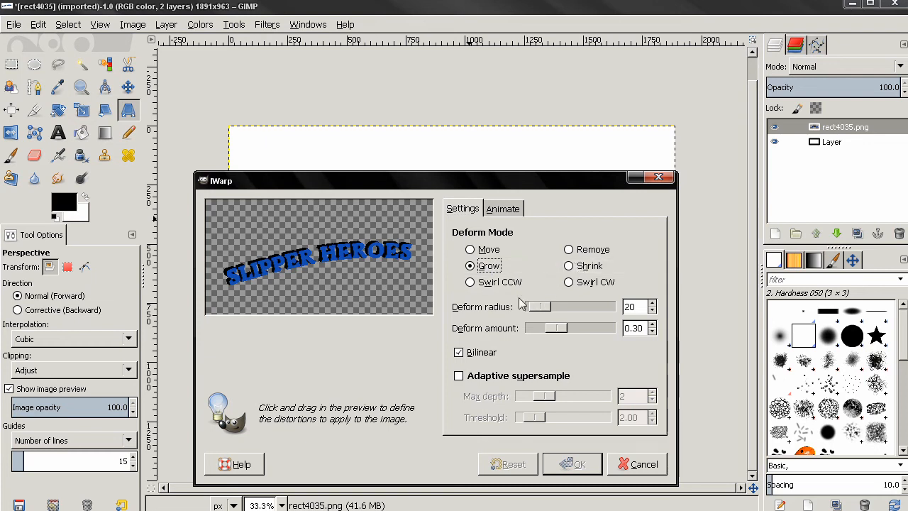
drag(537, 307, 547, 310)
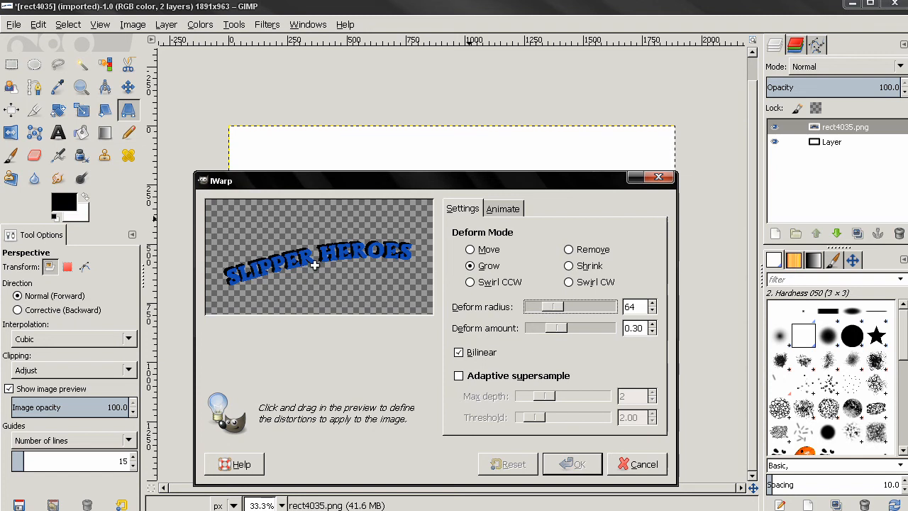
Try growing both ends of the lettering and shrinking the area between the words with IWarp, and undo the applied distortion
drag(238, 275, 228, 276)
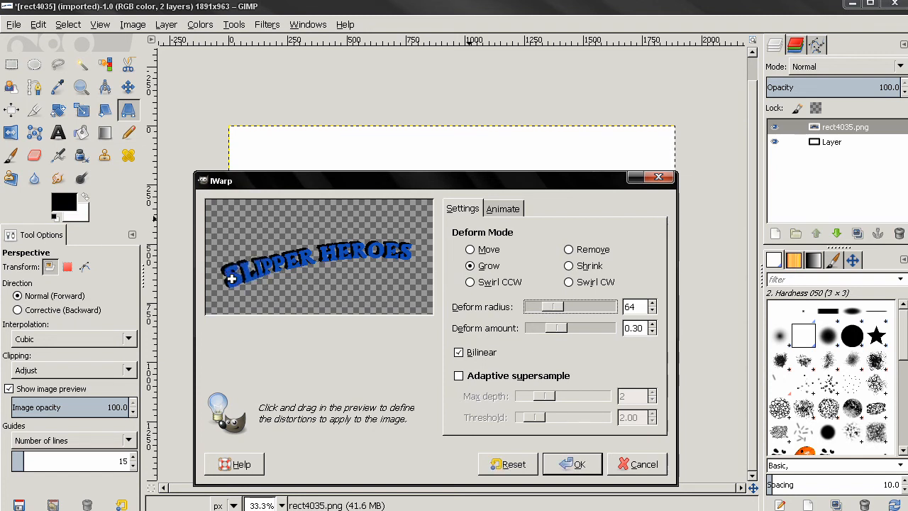
drag(405, 252, 369, 257)
click(589, 265)
click(314, 254)
drag(315, 254, 324, 264)
click(575, 464)
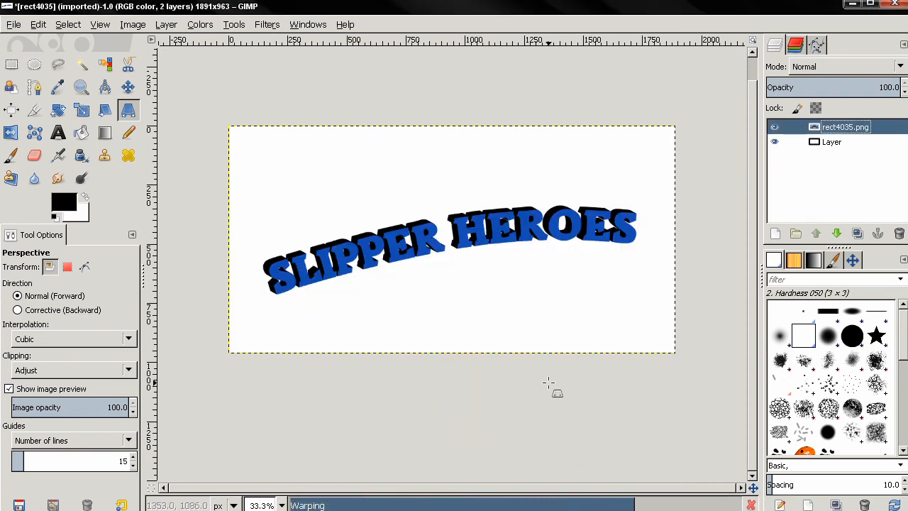
scroll(493, 262, up, 1)
drag(461, 284, 478, 308)
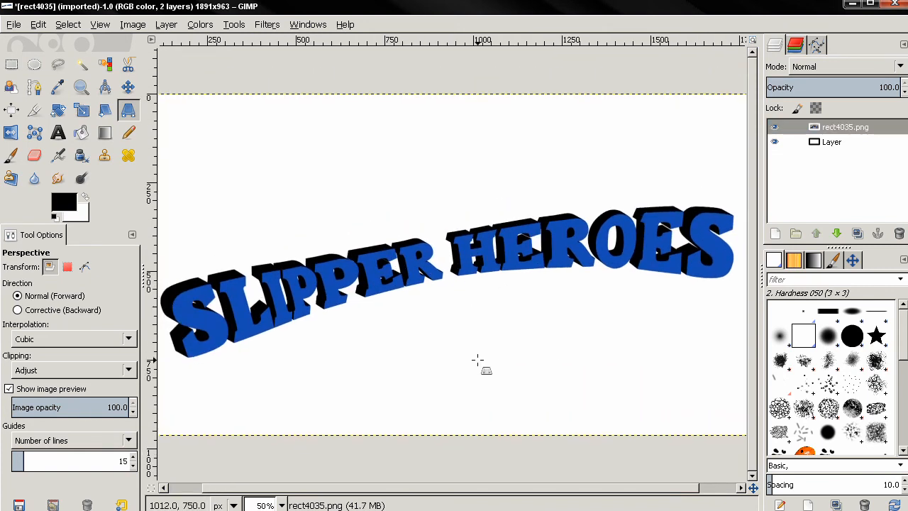
key(ctrl+z)
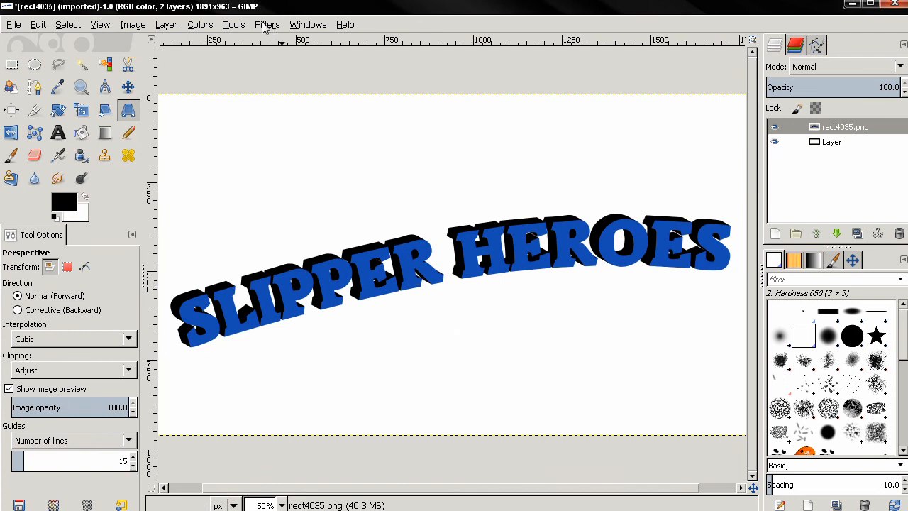
Try an IWarp distortion that mainly enlarges the word SLIPPER from its first letter, and undo it after applying
click(264, 26)
click(291, 57)
drag(395, 252, 392, 259)
click(470, 265)
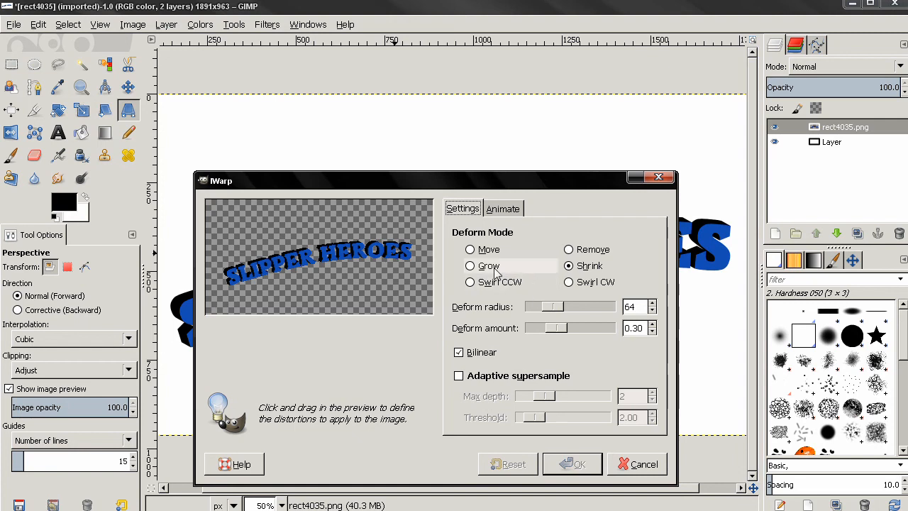
mouse_move(245, 273)
mouse_down()
mouse_move(234, 273)
mouse_move(314, 259)
mouse_move(296, 272)
mouse_move(251, 274)
mouse_move(334, 258)
mouse_move(253, 267)
mouse_move(224, 285)
mouse_up()
drag(351, 267, 370, 262)
click(568, 265)
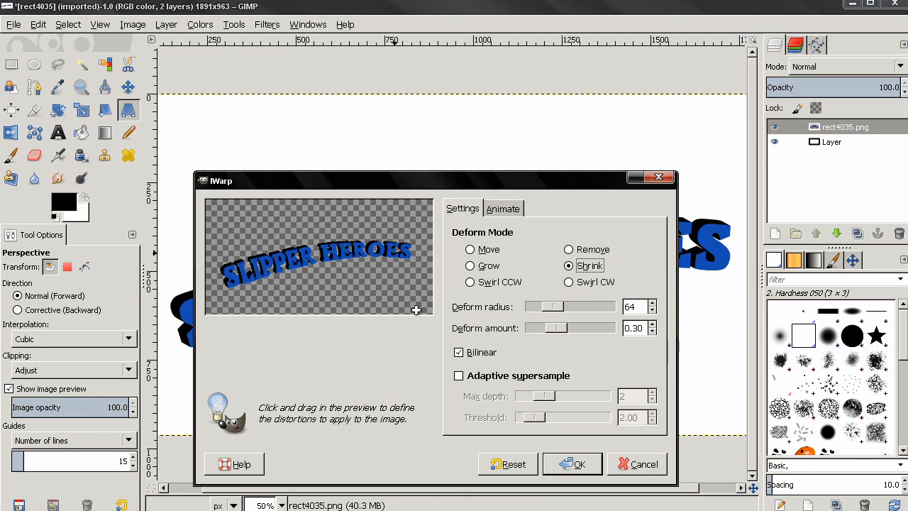
click(569, 460)
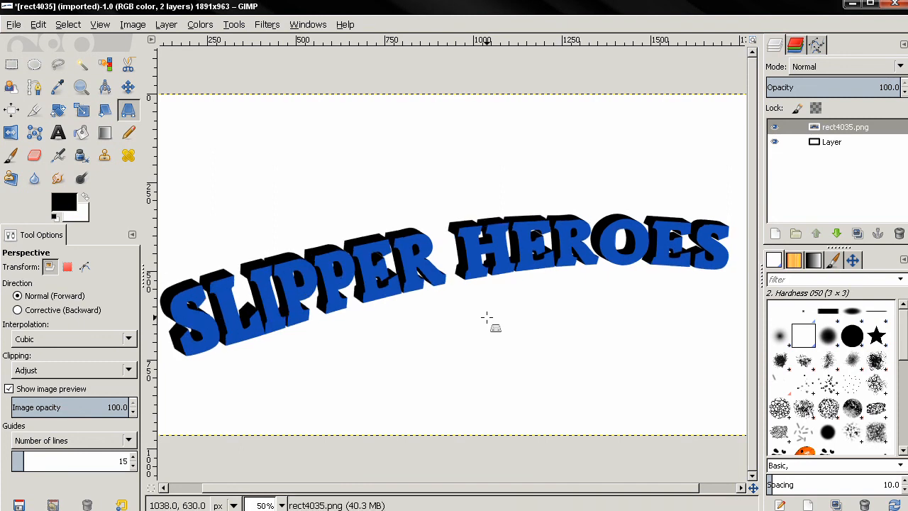
key(ctrl+z)
scroll(482, 303, down, 1)
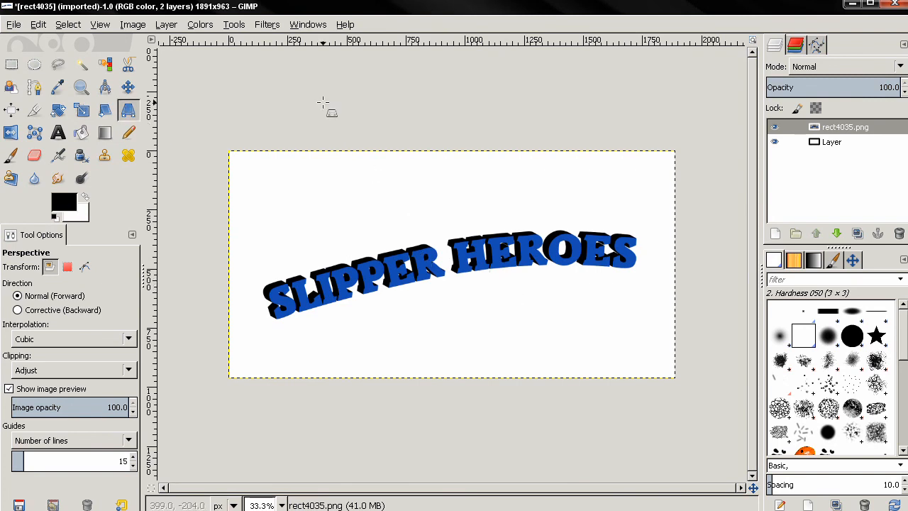
Reopen IWarp and shrink the lettering around the gap between the words and at both outer ends
click(269, 29)
click(285, 40)
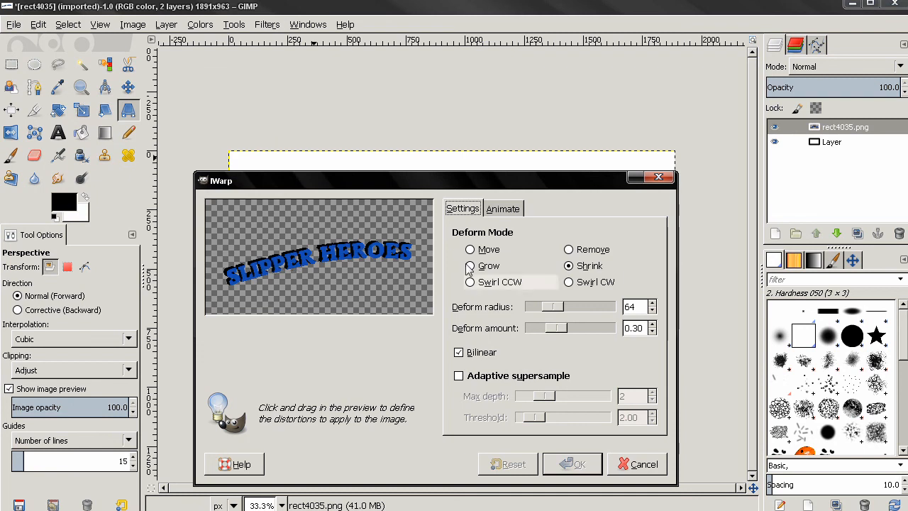
click(533, 270)
click(587, 266)
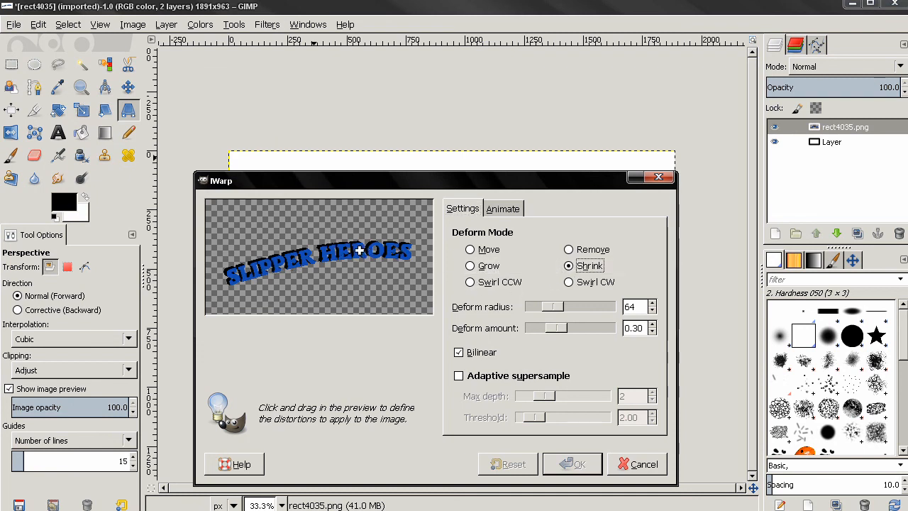
drag(325, 254, 306, 264)
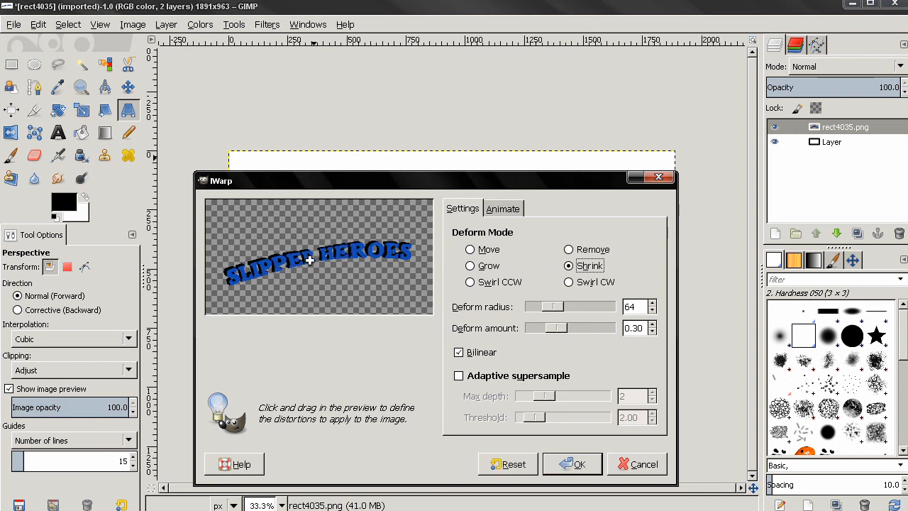
drag(416, 256, 415, 255)
drag(229, 281, 229, 282)
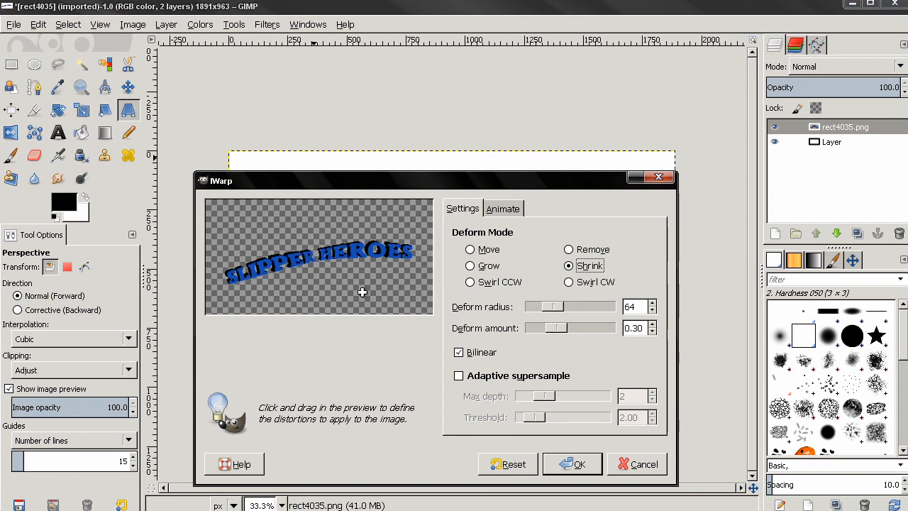
Grow the middle letters of SLIPPER and of HEROES in IWarp, and apply the distortion to the layer
click(483, 266)
drag(269, 264, 270, 264)
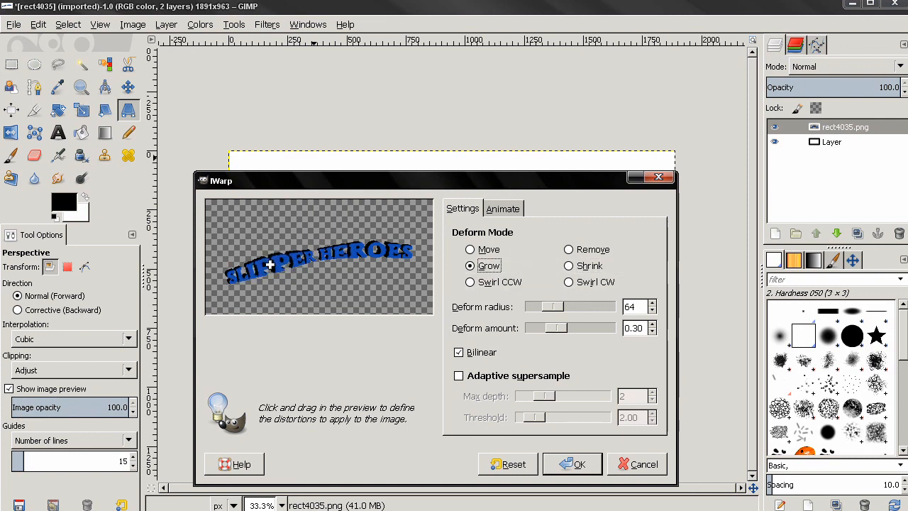
drag(377, 252, 376, 249)
click(572, 463)
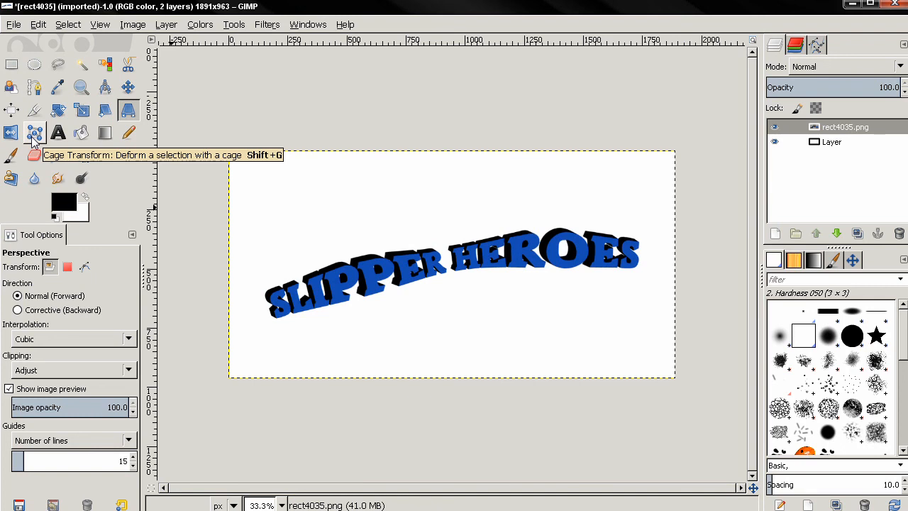
scroll(376, 206, up, 1)
drag(453, 218, 413, 220)
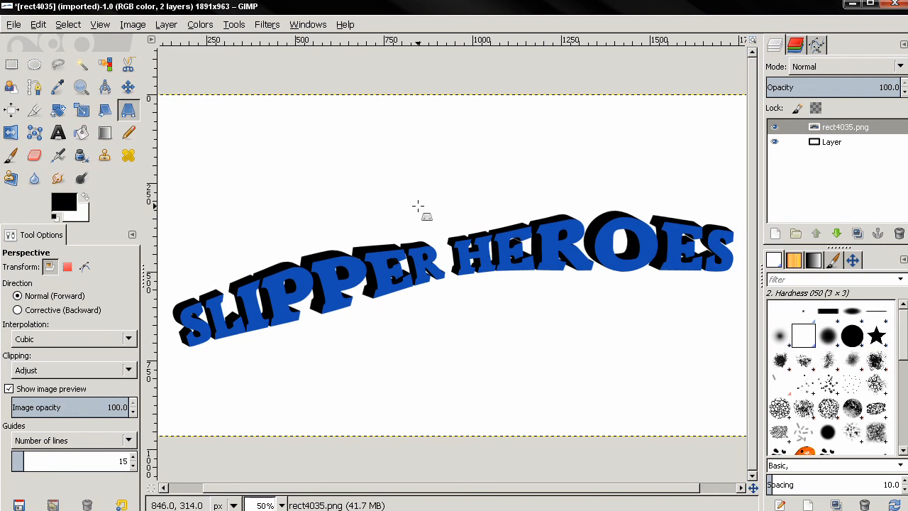
scroll(418, 206, down, 1)
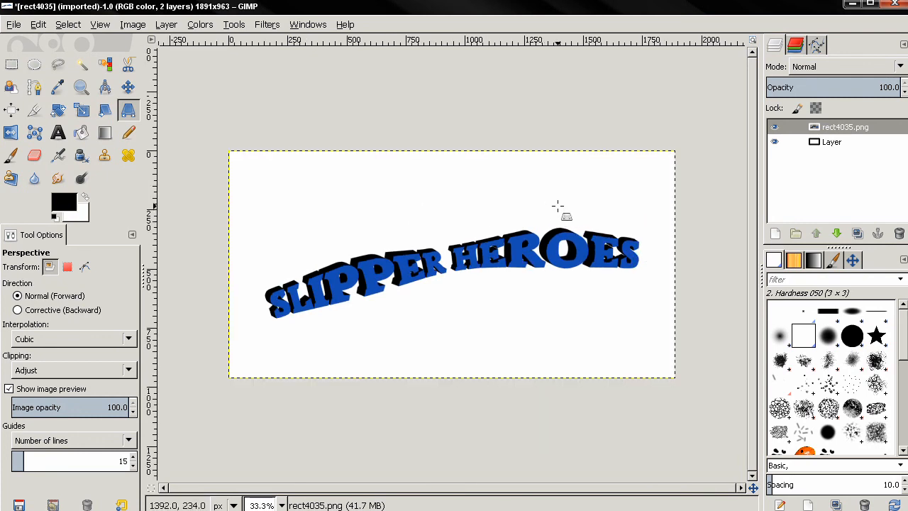